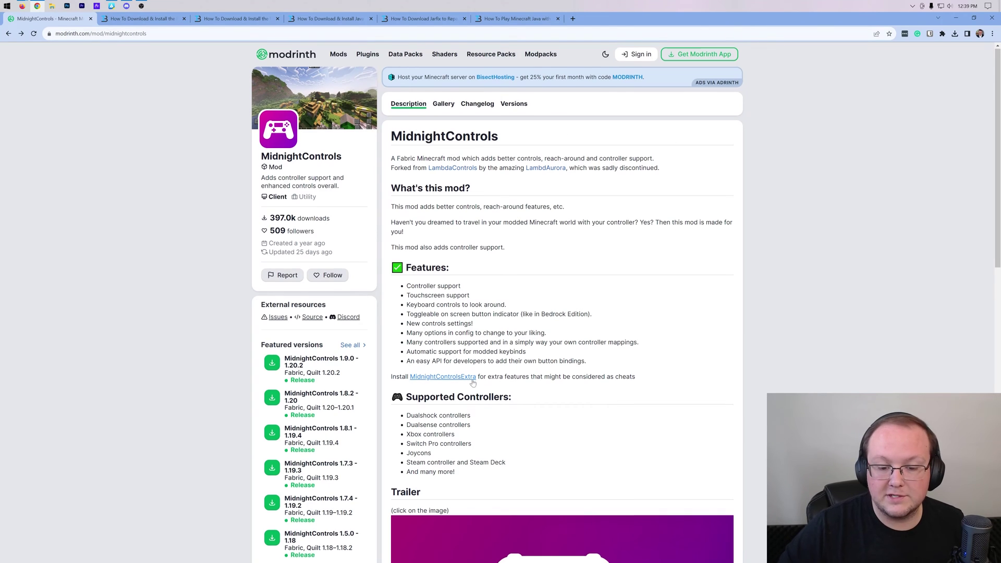
# Review the MidnightControls mod description, including its features and list of supported controllers.
pyautogui.scroll(-2, 551, 183)
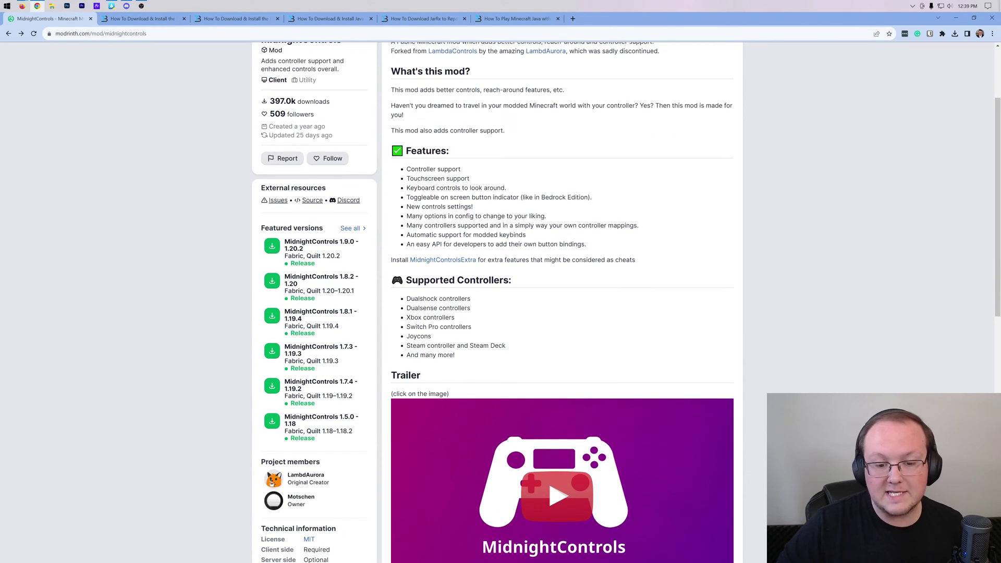
pyautogui.scroll(-1, 479, 320)
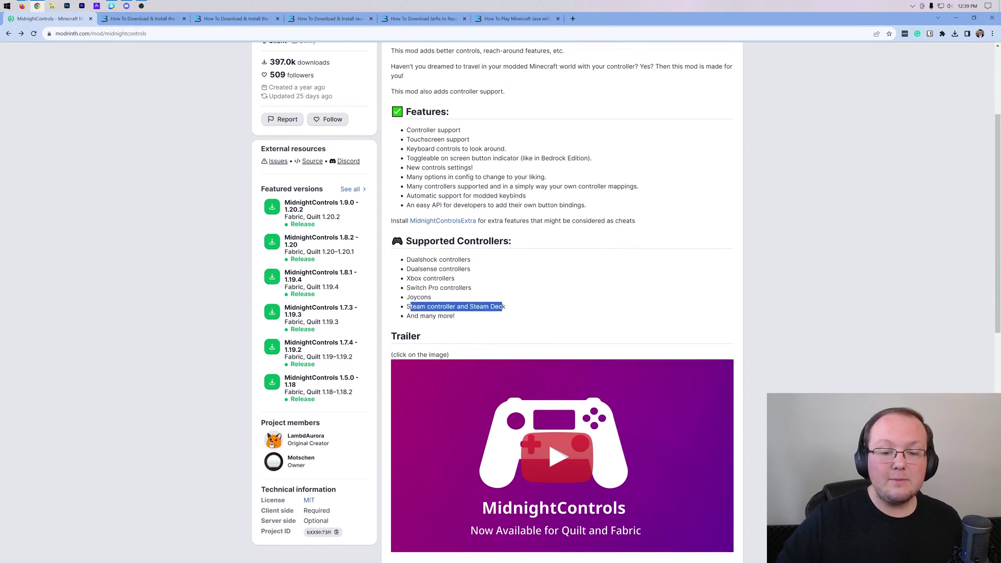
pyautogui.moveTo(461, 314); pyautogui.dragTo(385, 196)
pyautogui.click(461, 209)
pyautogui.scroll(3, 487, 285)
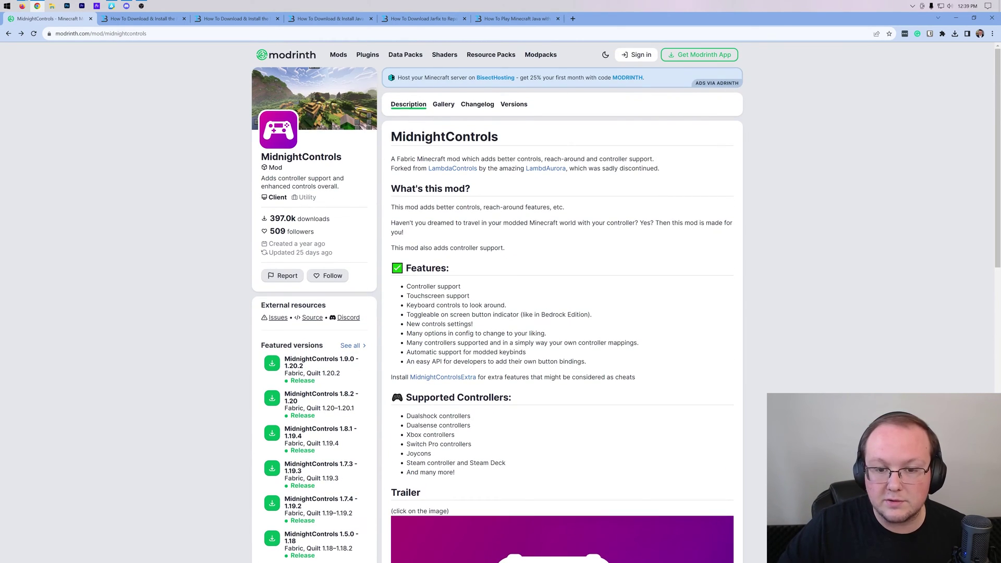
pyautogui.moveTo(501, 141); pyautogui.dragTo(406, 138)
pyautogui.click(492, 216)
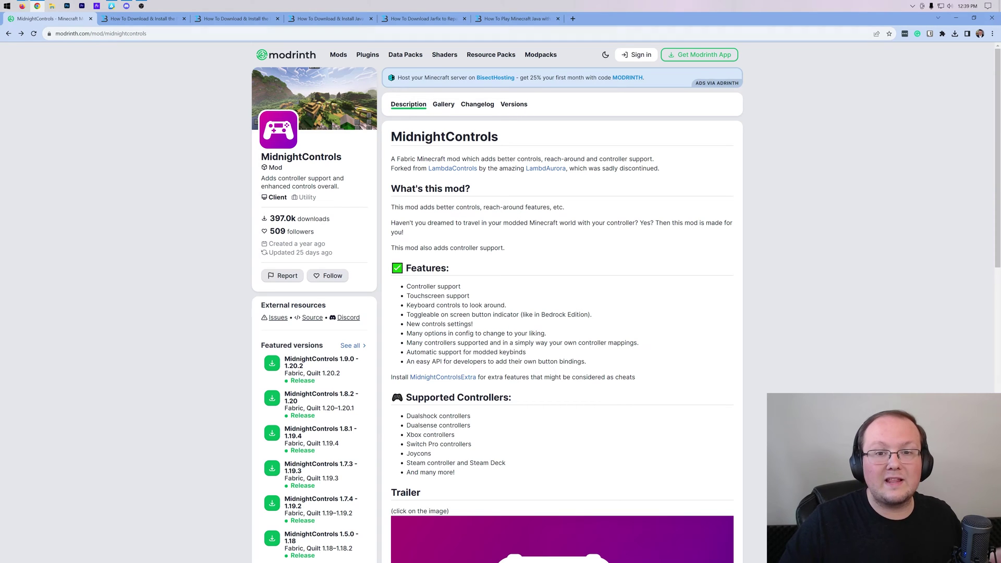
# Look over the guide on playing Minecraft Java with a controller on PC.
pyautogui.click(528, 20)
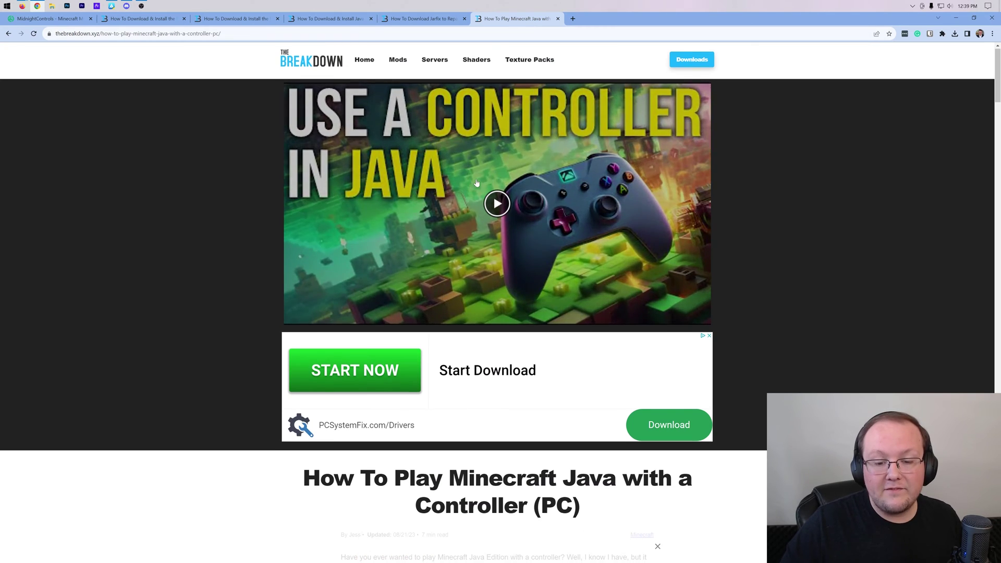
pyautogui.scroll(-7, 497, 313)
pyautogui.scroll(6, 772, 249)
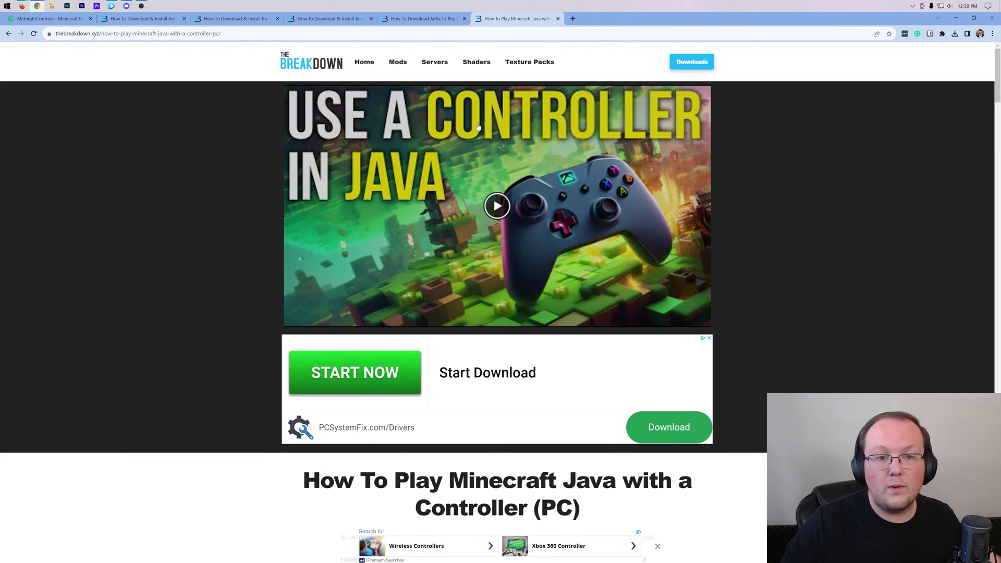
# Download MidnightControls 1.9.0 for Minecraft 1.20.2 from the mod's version list on Modrinth.
pyautogui.click(16, 19)
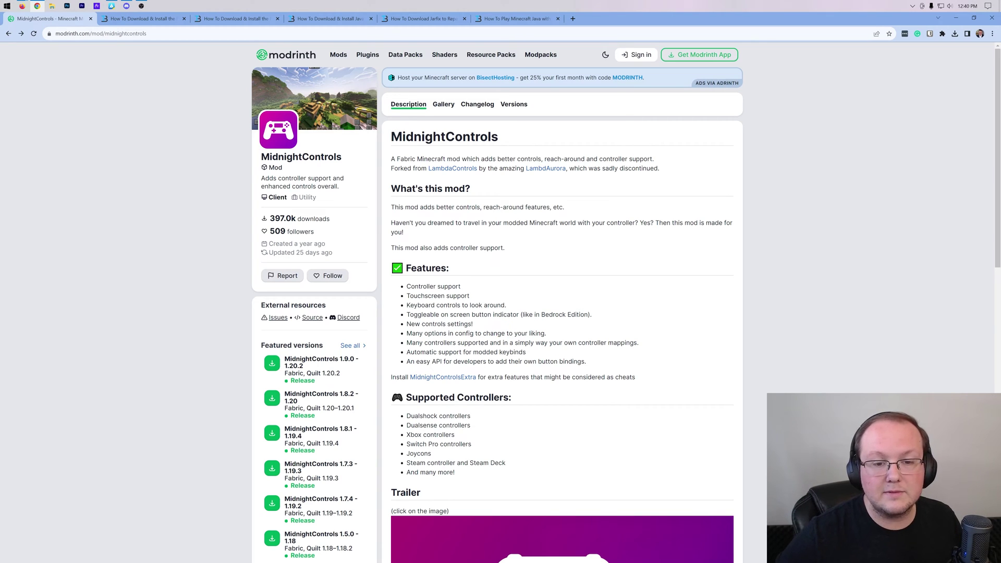
pyautogui.click(514, 104)
pyautogui.scroll(-1, 520, 141)
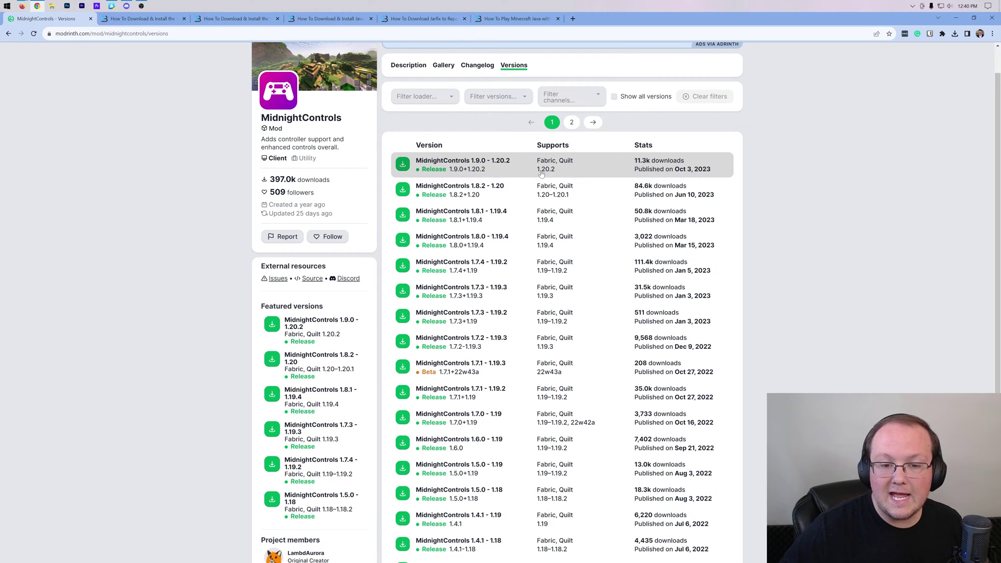
pyautogui.click(401, 165)
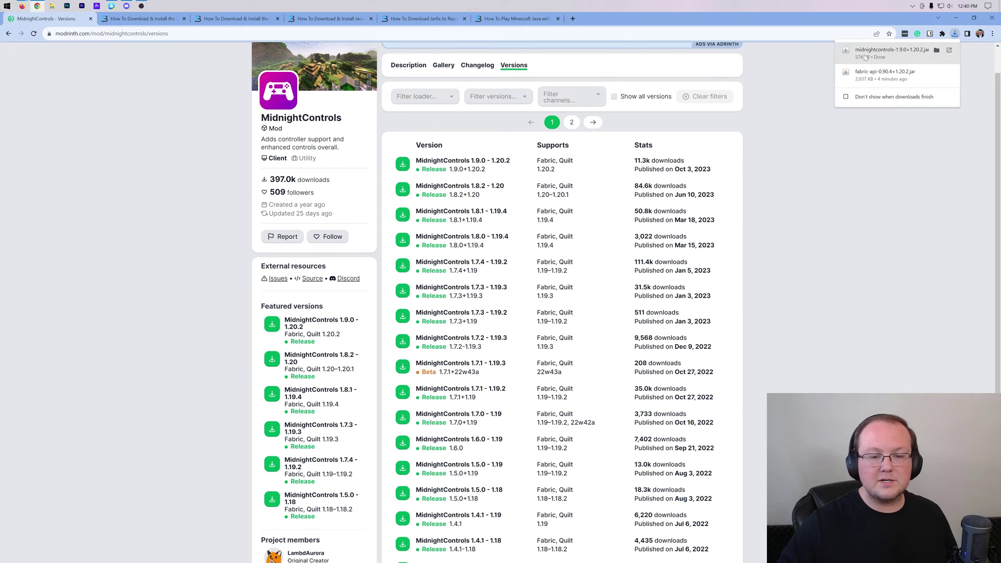
# Follow the FabricAPI guide to CurseForge and download the file [1.20.2] Fabric API 0.90.4+1.20.2.
pyautogui.click(150, 20)
pyautogui.scroll(-5, 218, 149)
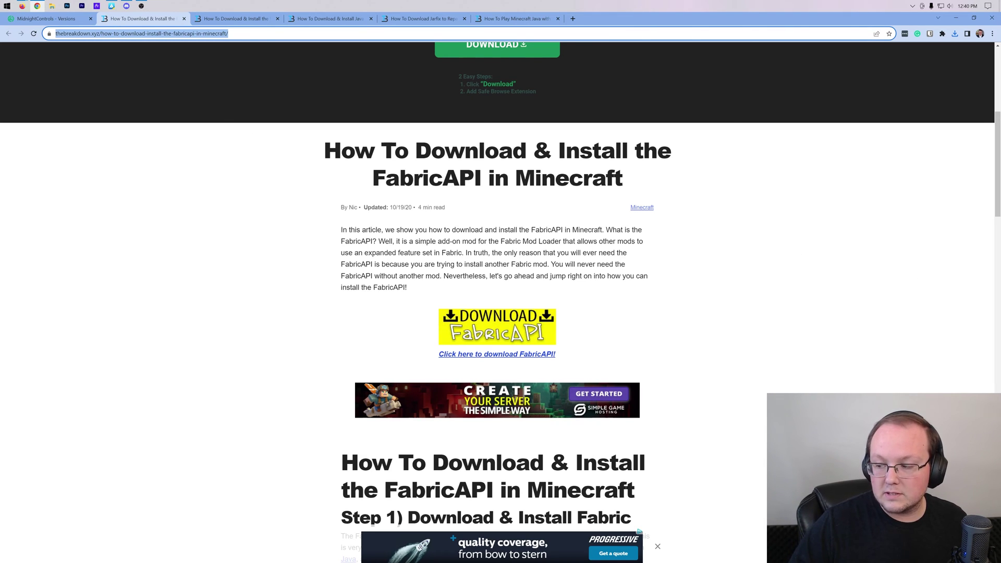
pyautogui.click(498, 338)
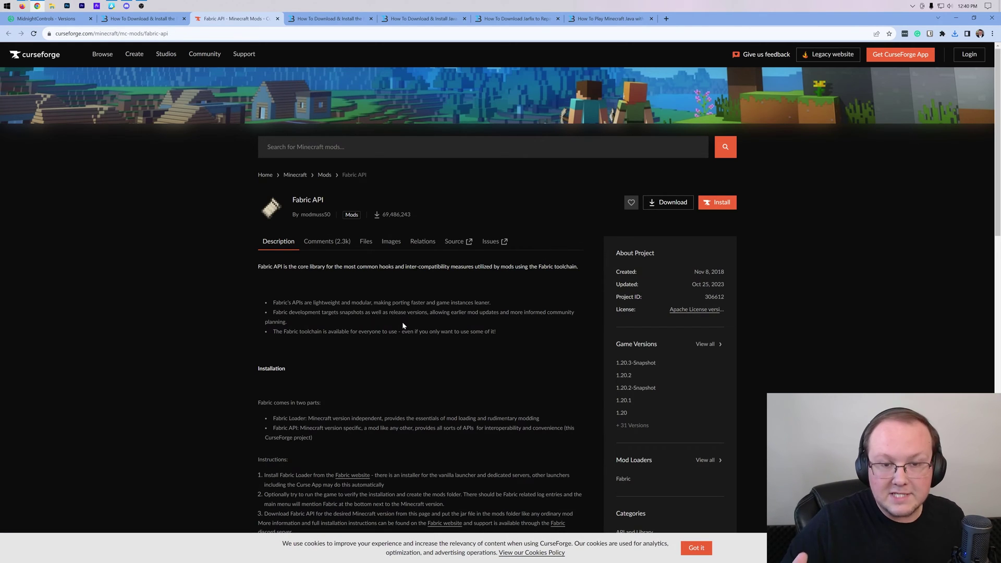
pyautogui.click(367, 241)
pyautogui.scroll(-2, 378, 232)
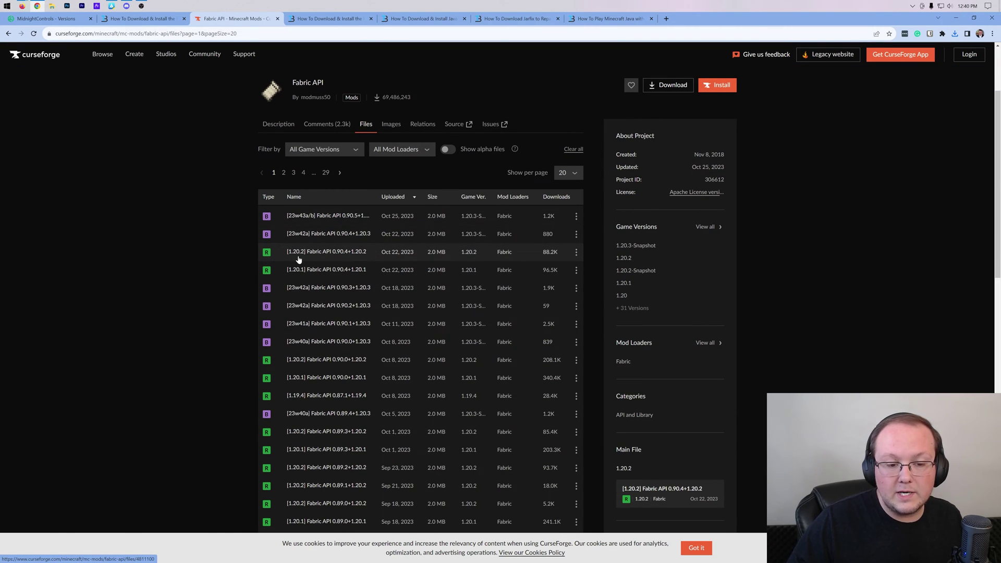
pyautogui.click(576, 251)
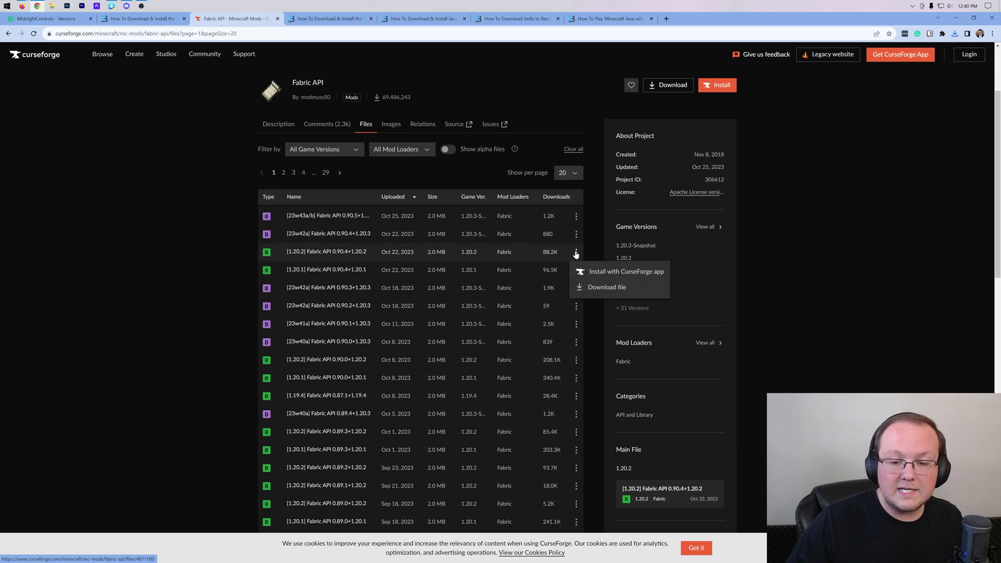
pyautogui.click(594, 290)
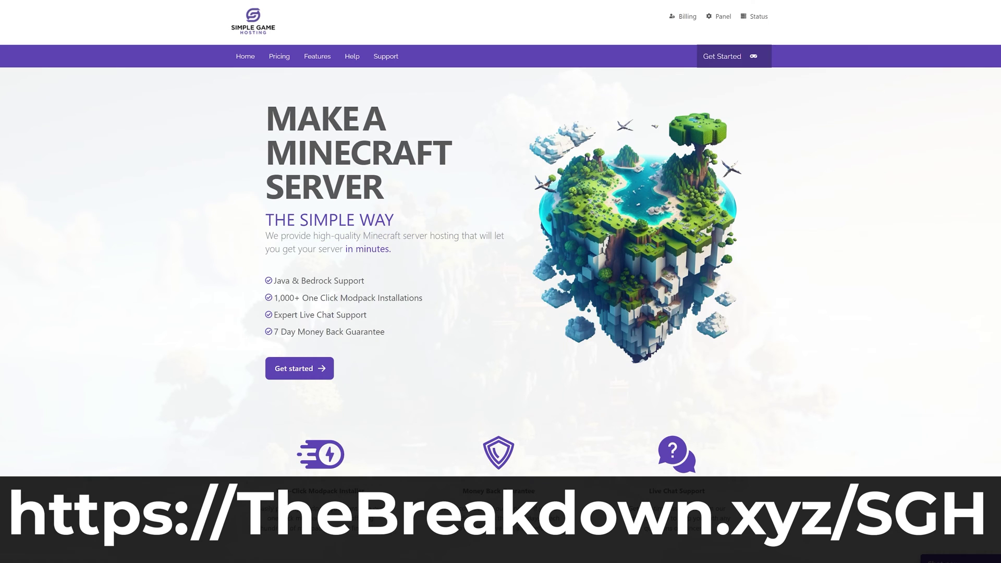
# Review the Simple Game Hosting features, highlighting the One-Click Modpack Installer.
pyautogui.scroll(-4, 372, 317)
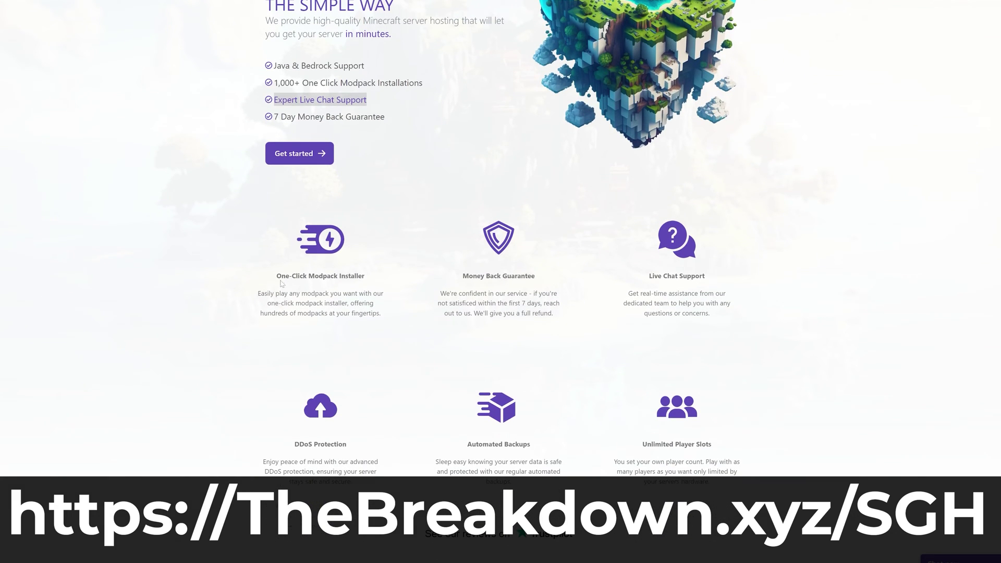
pyautogui.moveTo(276, 276); pyautogui.dragTo(367, 277)
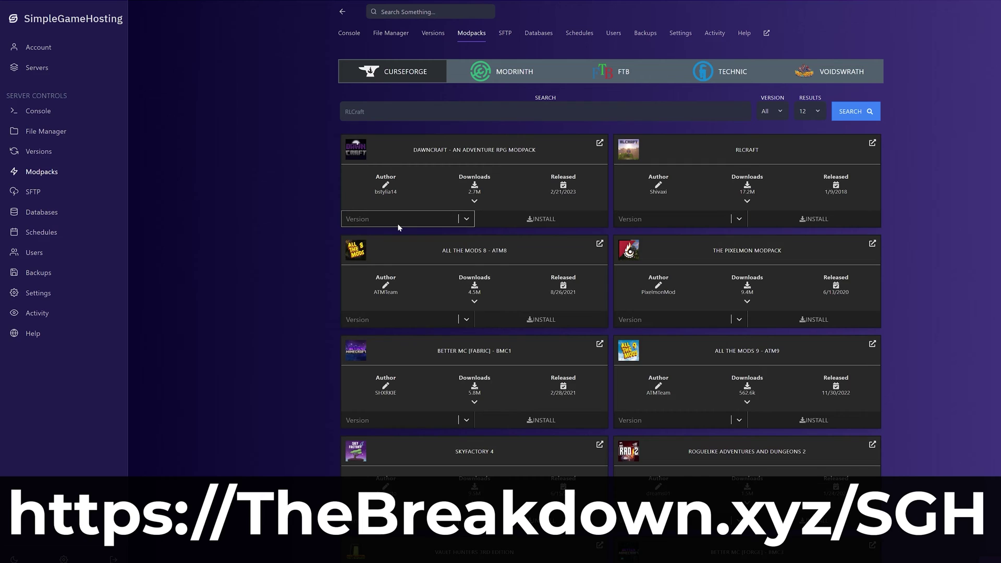
# Select version 1.27_hf of the DawnCraft modpack in the server's modpack manager and install it.
pyautogui.click(397, 221)
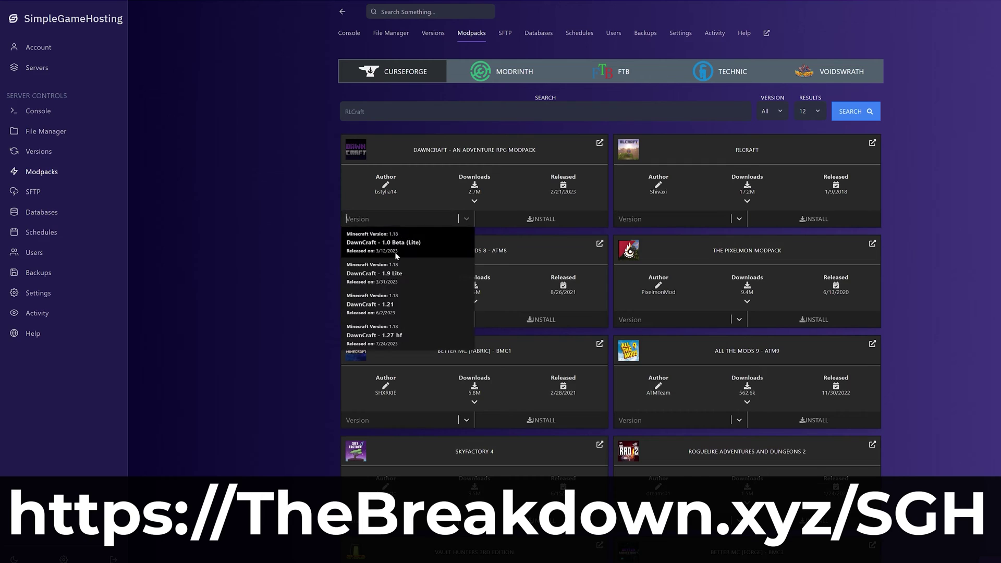
pyautogui.click(401, 343)
pyautogui.click(519, 231)
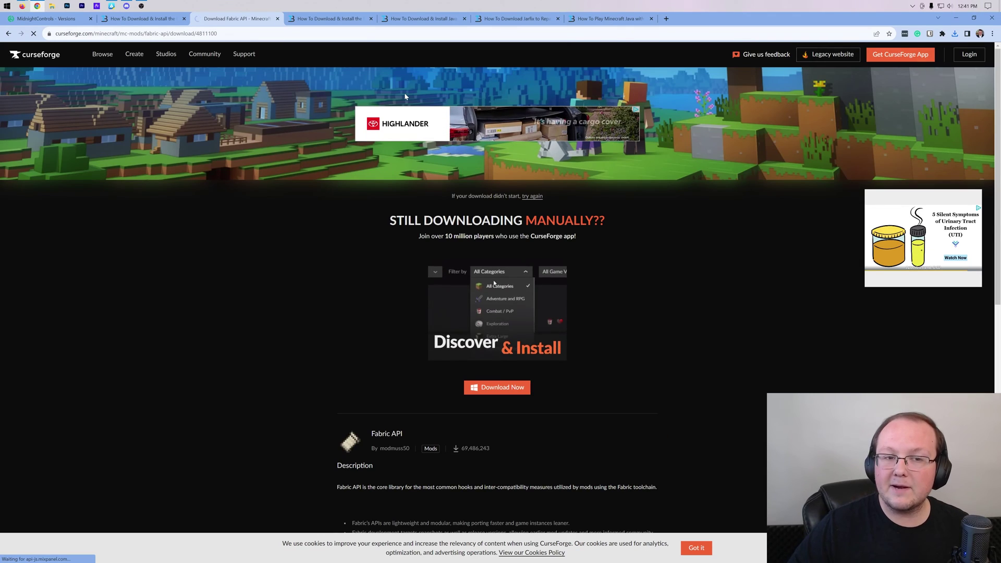
# Open the Fabric installer download page through the link in the Fabric Mod Loader guide.
pyautogui.hotkey('ctrl', 'Tab')
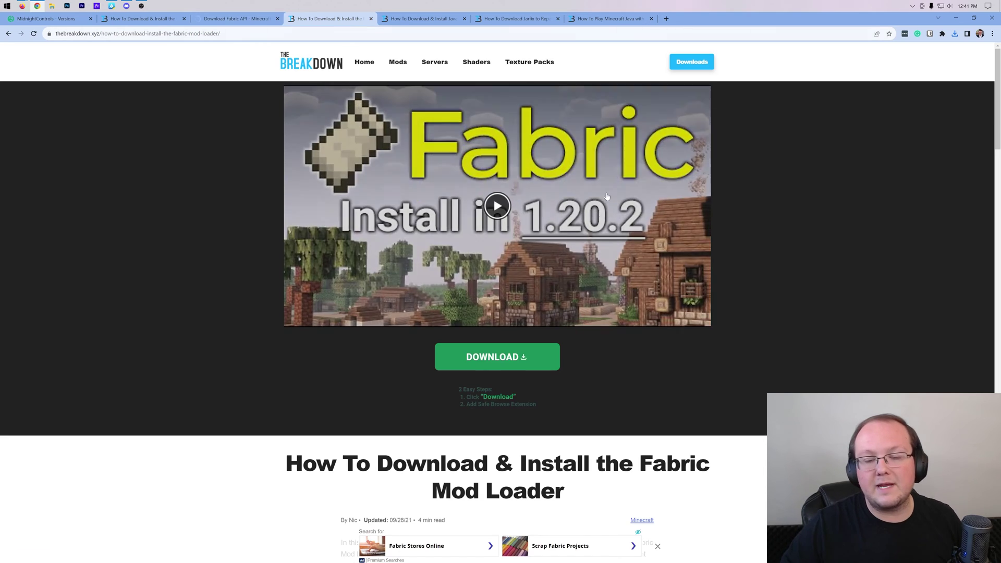
pyautogui.scroll(-4, 677, 298)
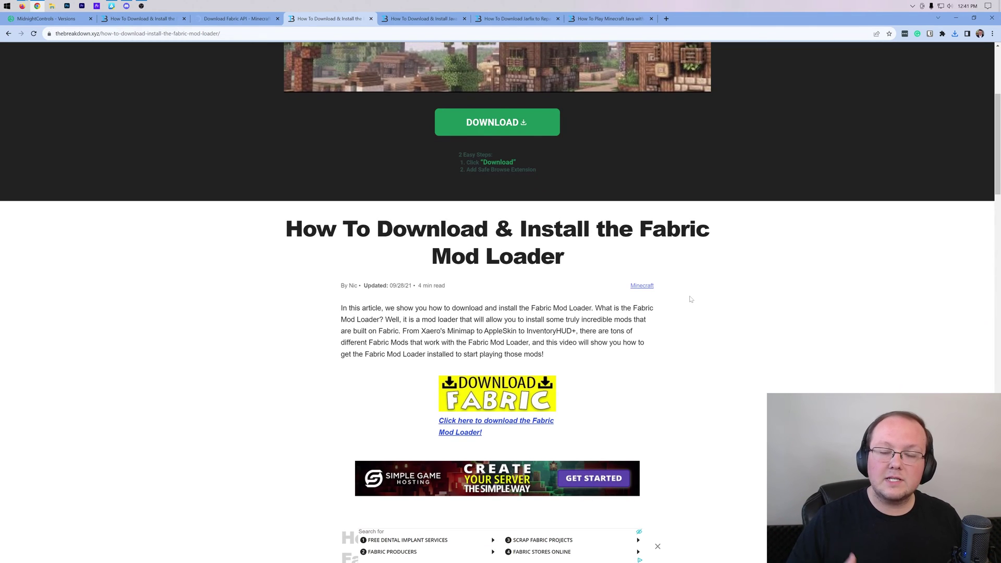
pyautogui.scroll(-2, 683, 297)
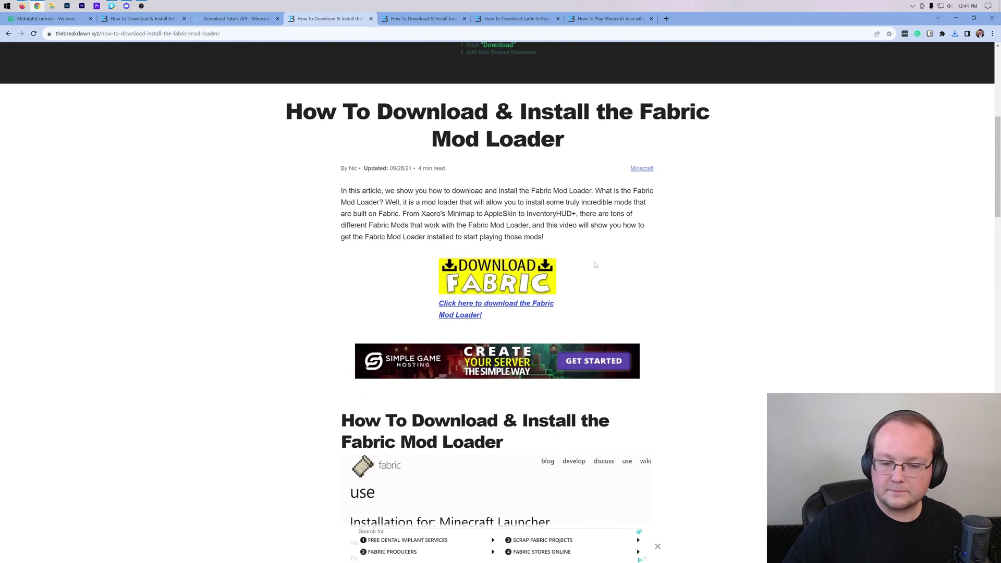
pyautogui.scroll(-4, 534, 282)
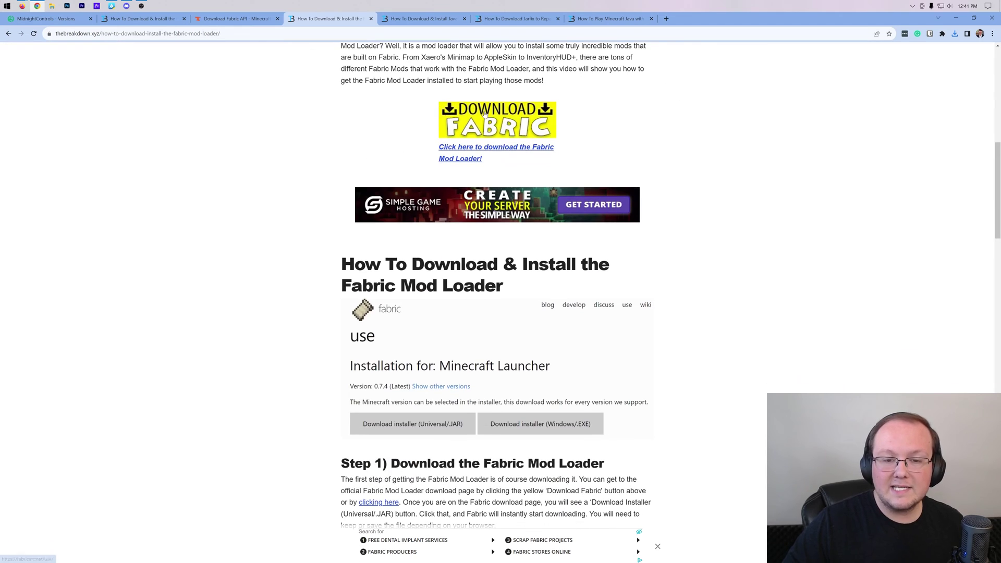
pyautogui.scroll(-3, 500, 172)
pyautogui.scroll(-7, 501, 173)
pyautogui.scroll(12, 520, 235)
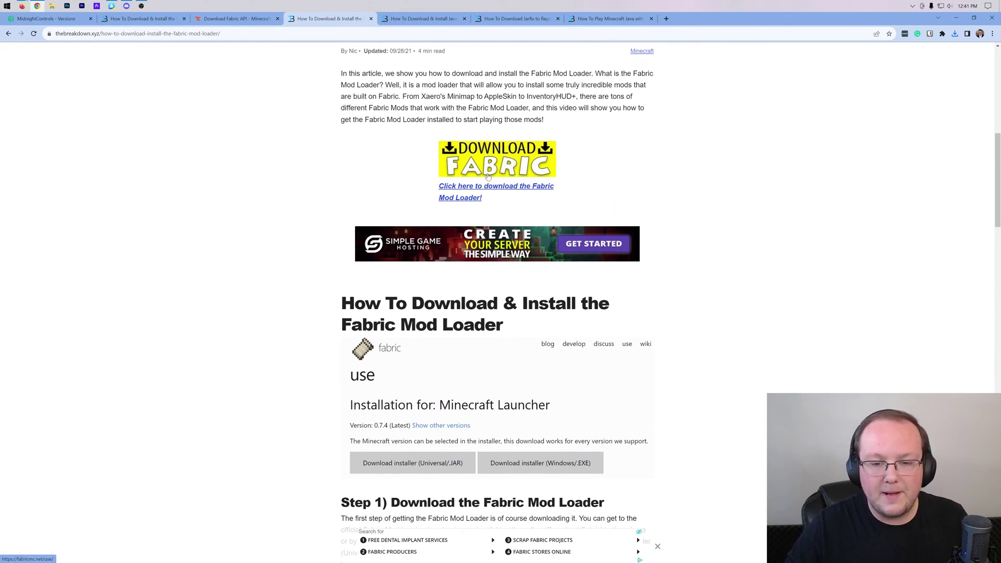
pyautogui.click(488, 177)
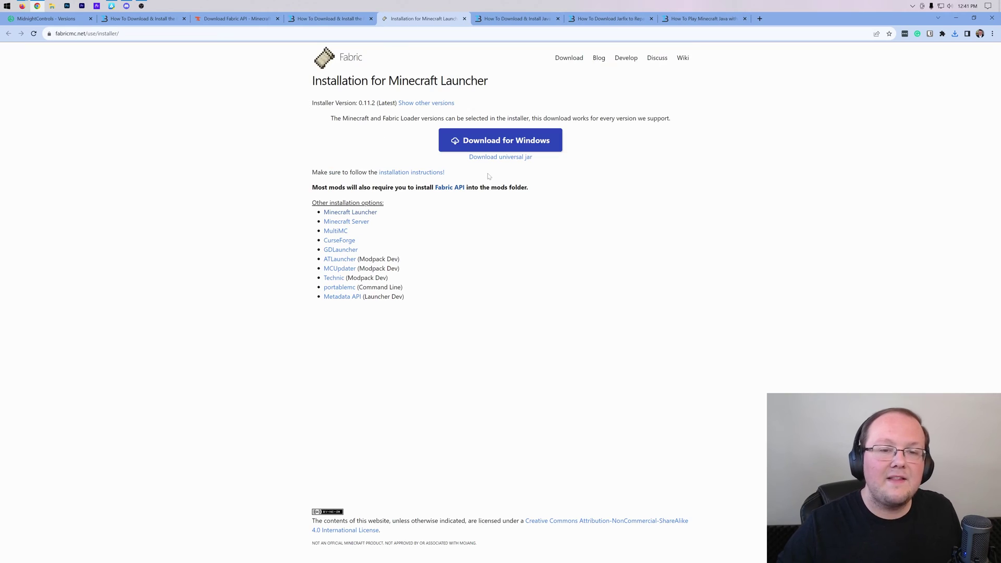
# Download the universal jar of Fabric installer 0.11.2 from the Fabric site.
pyautogui.click(332, 18)
pyautogui.click(404, 18)
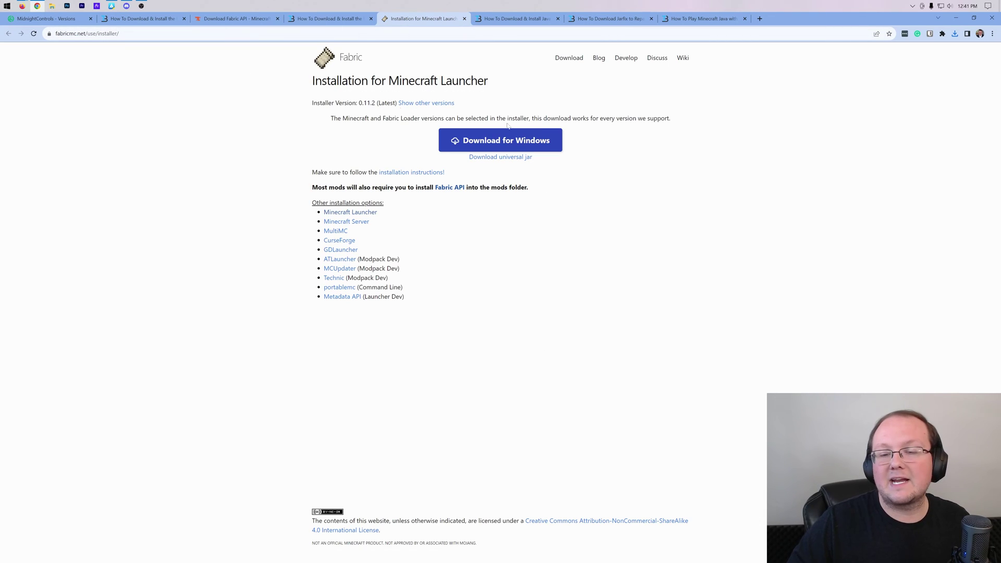
pyautogui.click(492, 158)
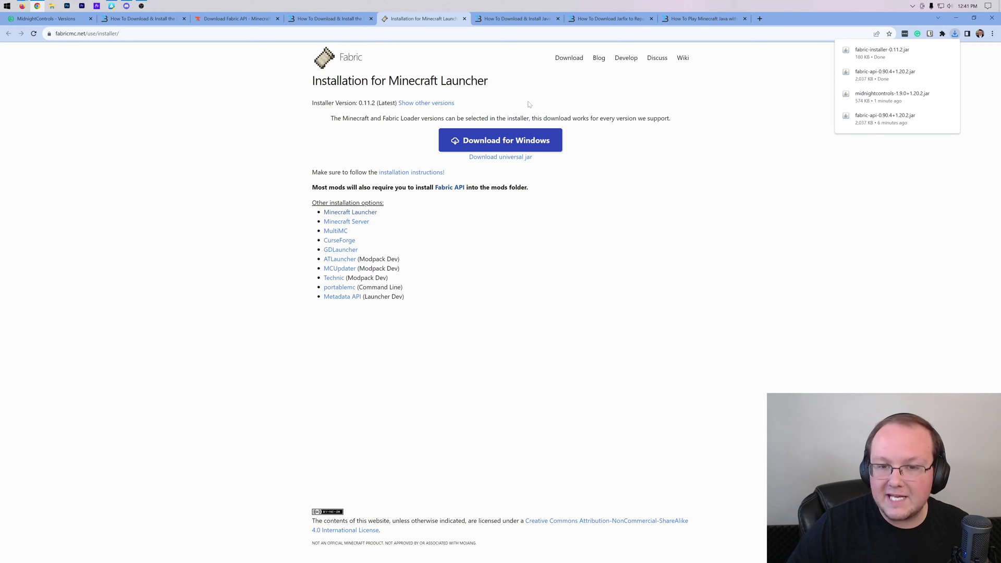
# Move the Fabric installer, Fabric API and MidnightControls jars from Downloads to the desktop and line them up in a row.
pyautogui.click(516, 18)
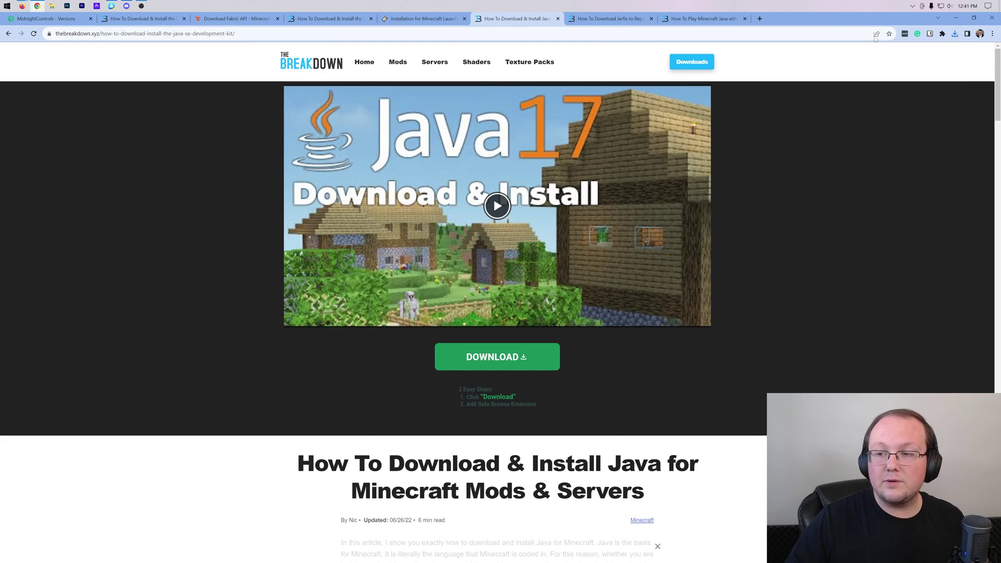
pyautogui.click(955, 21)
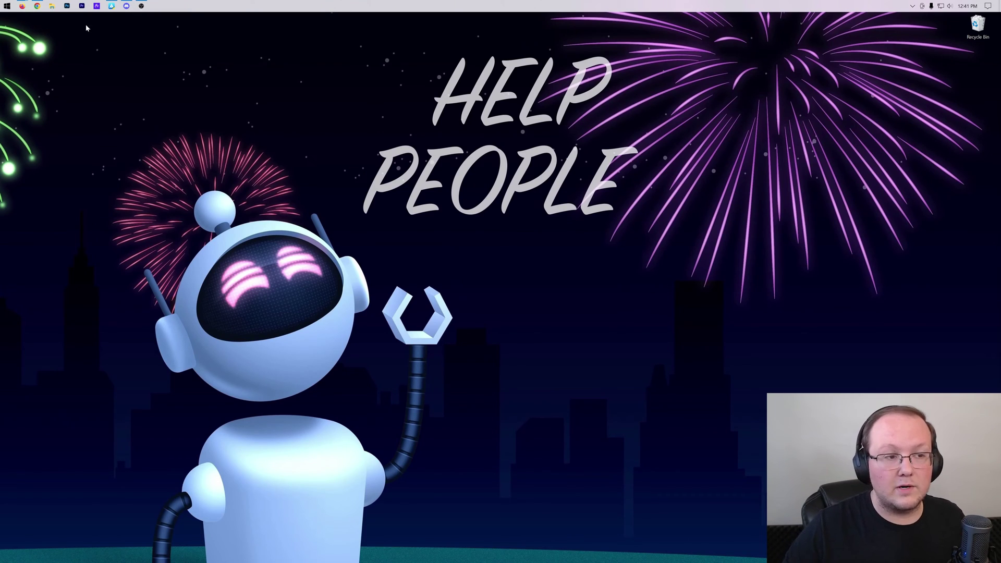
pyautogui.click(52, 6)
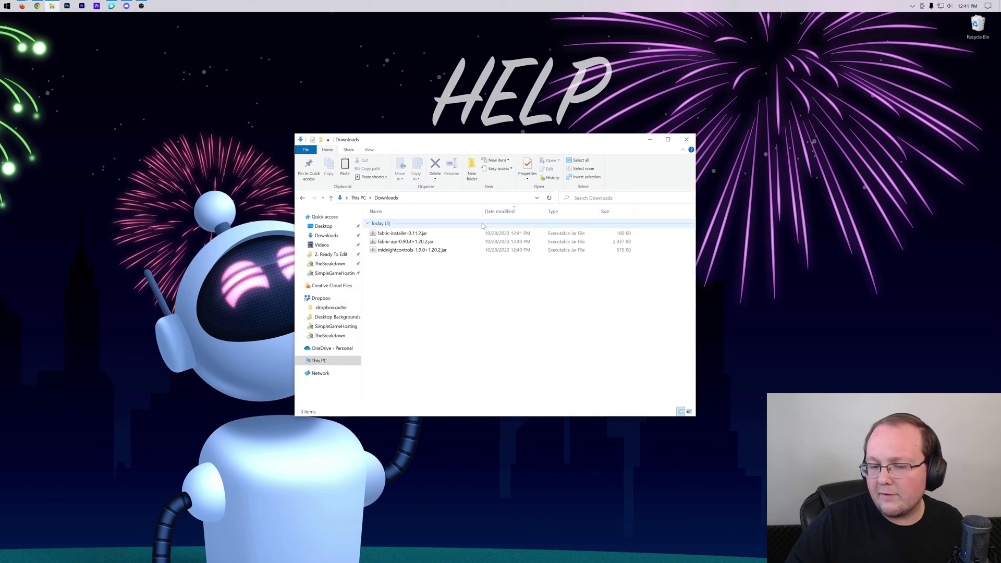
pyautogui.moveTo(457, 270); pyautogui.dragTo(295, 99)
pyautogui.click(686, 139)
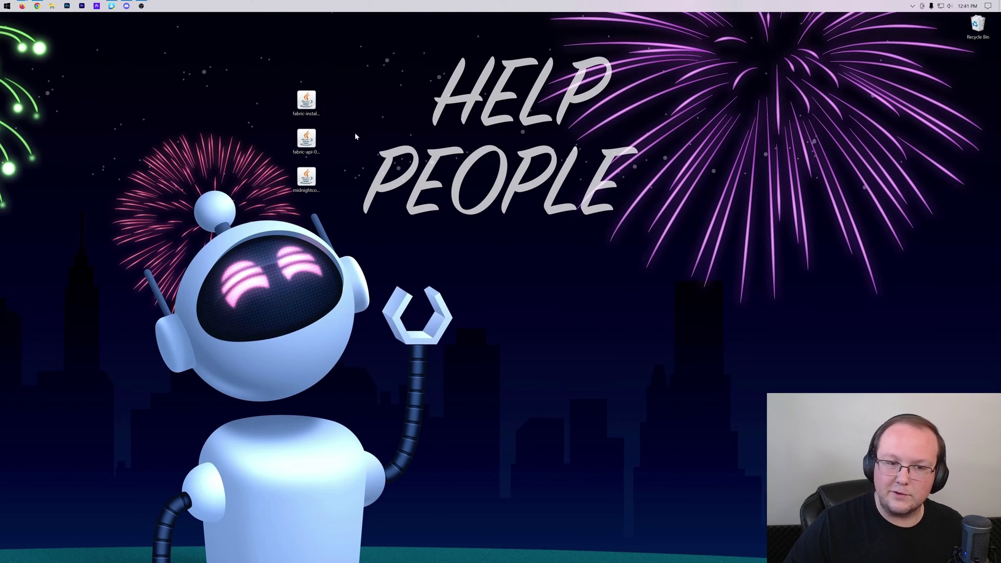
pyautogui.moveTo(307, 140); pyautogui.dragTo(336, 102)
pyautogui.moveTo(307, 177); pyautogui.dragTo(371, 106)
# Check which apps can open the Fabric installer jar on the desktop, then dismiss the app chooser.
pyautogui.click(304, 107)
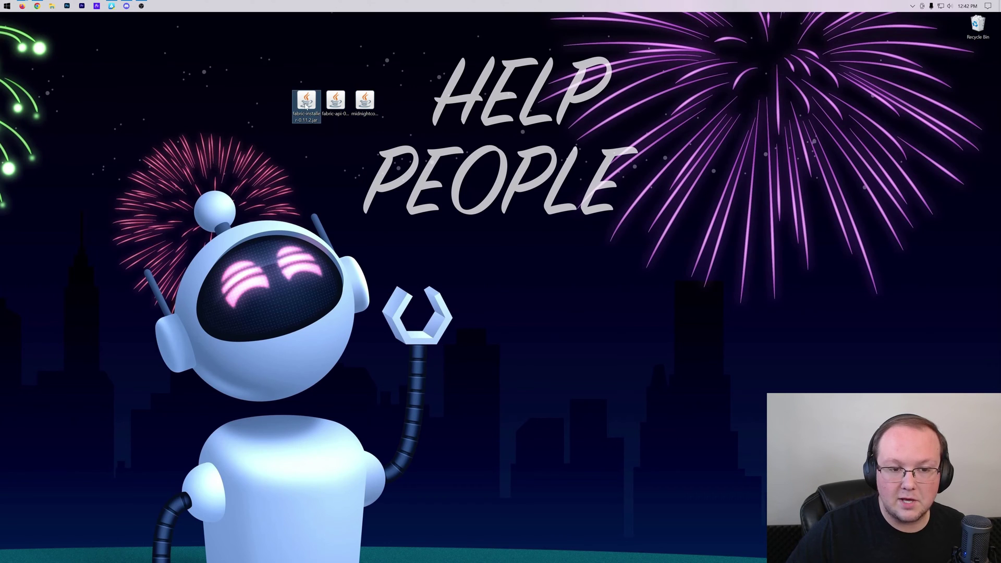
pyautogui.rightClick(306, 107)
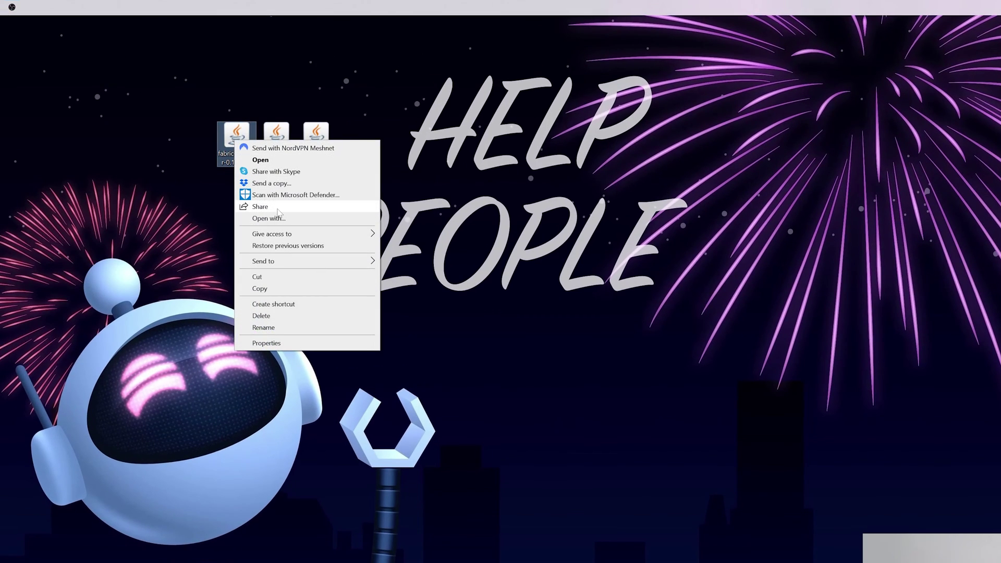
pyautogui.click(278, 218)
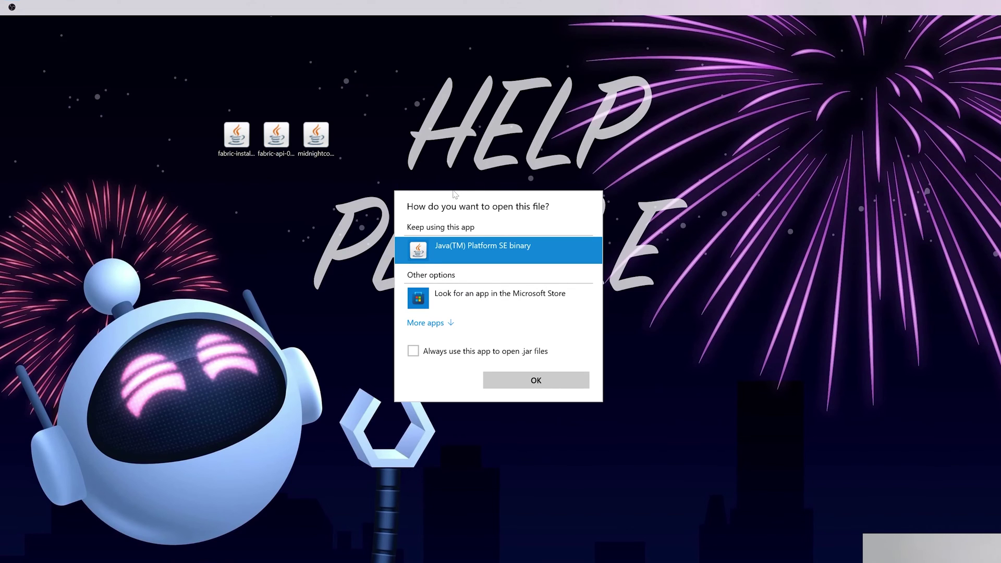
pyautogui.press('Escape')
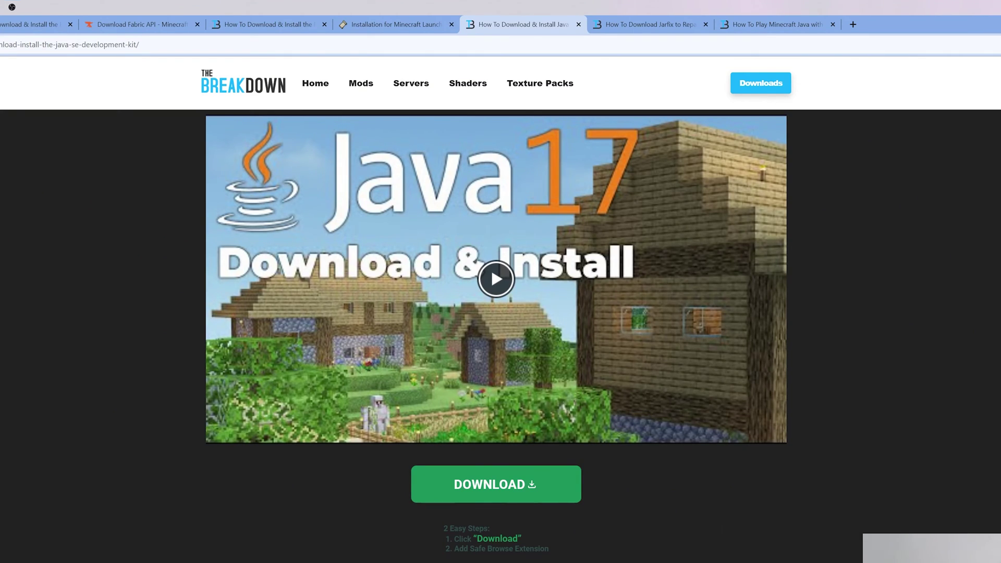
# Look over the Java 17 download guide, then switch to the Jarfix guide.
pyautogui.scroll(-20, 49, 351)
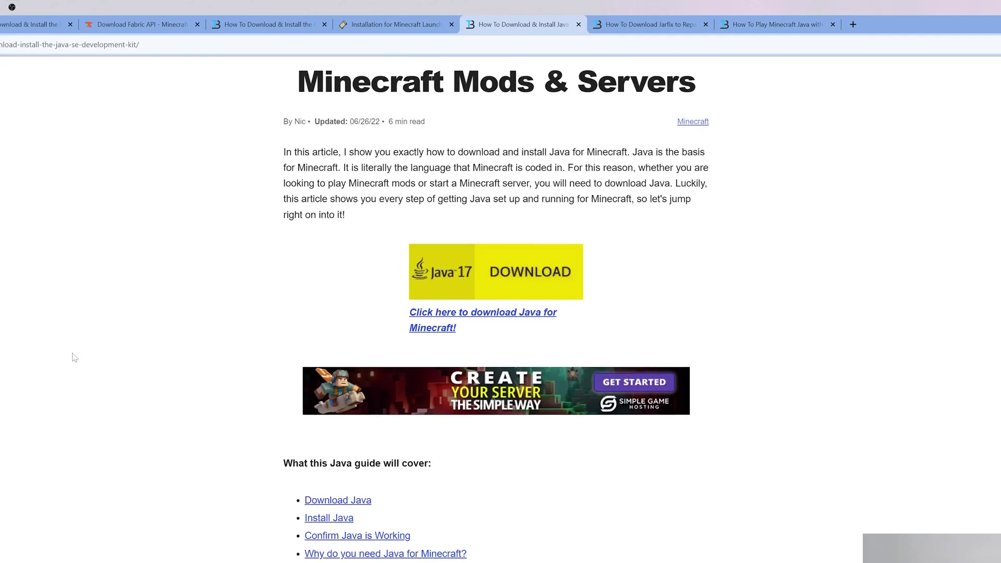
pyautogui.scroll(18, 97, 377)
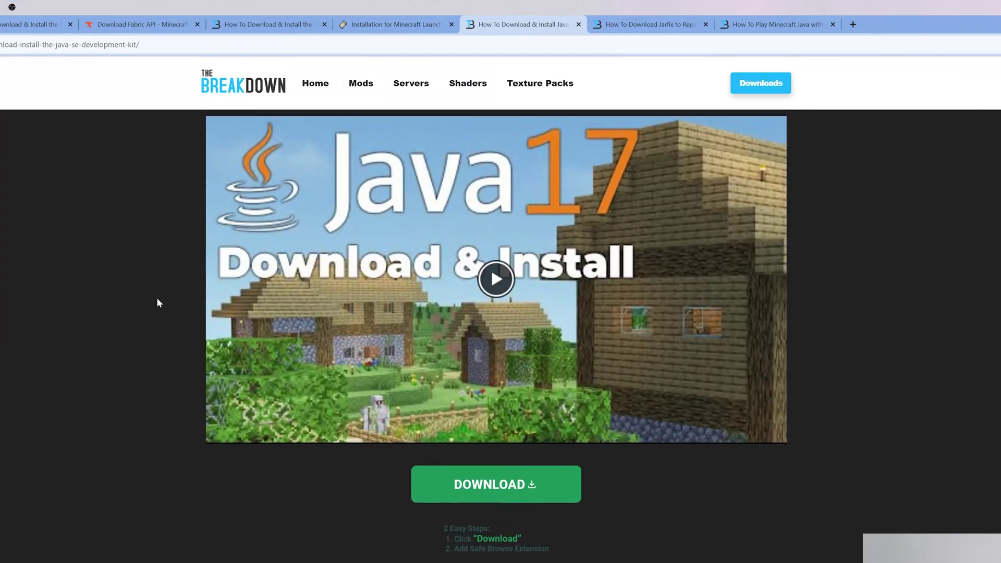
pyautogui.click(655, 26)
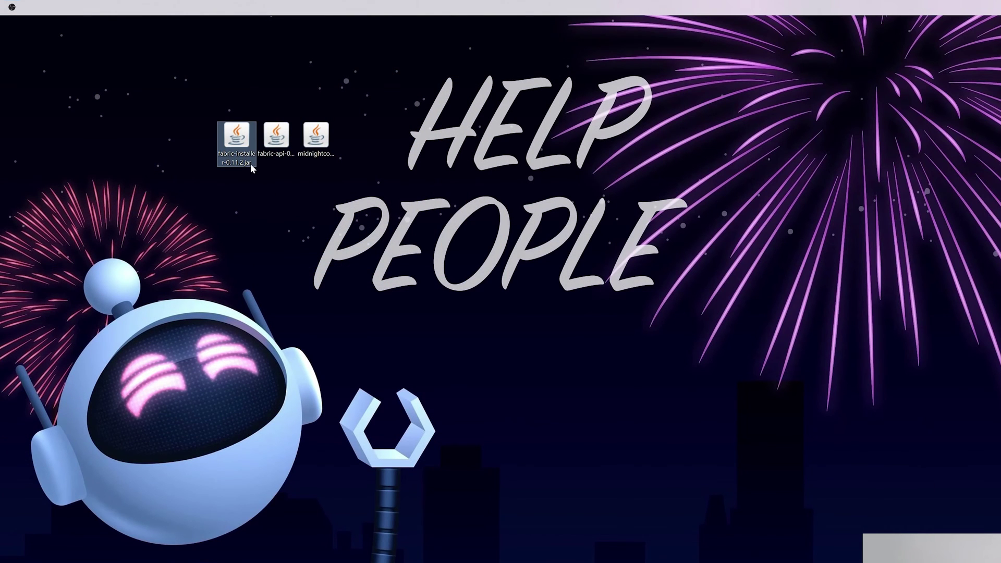
# Launch the Fabric installer jar from the desktop by choosing an app to open it with.
pyautogui.rightClick(244, 148)
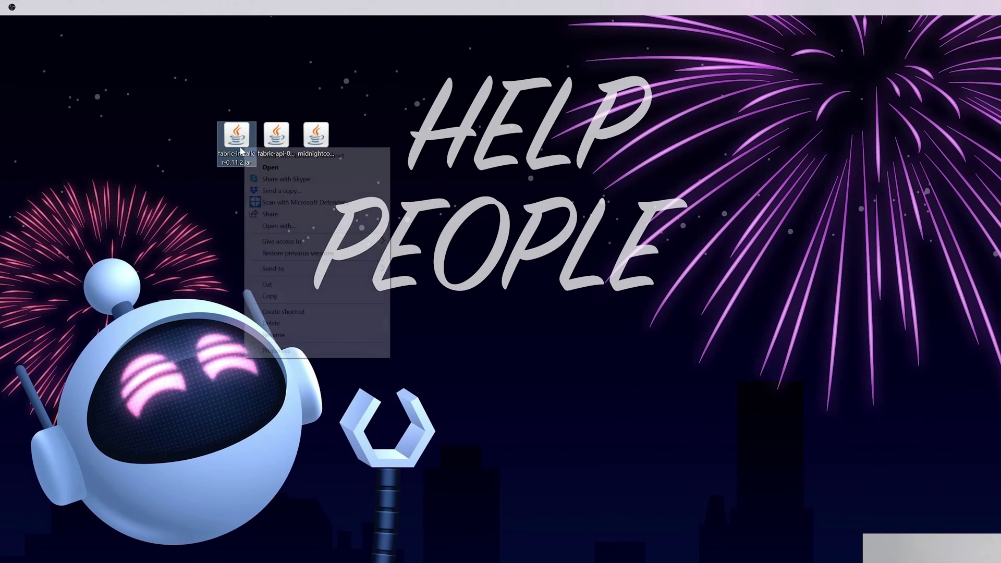
pyautogui.click(278, 226)
pyautogui.click(535, 383)
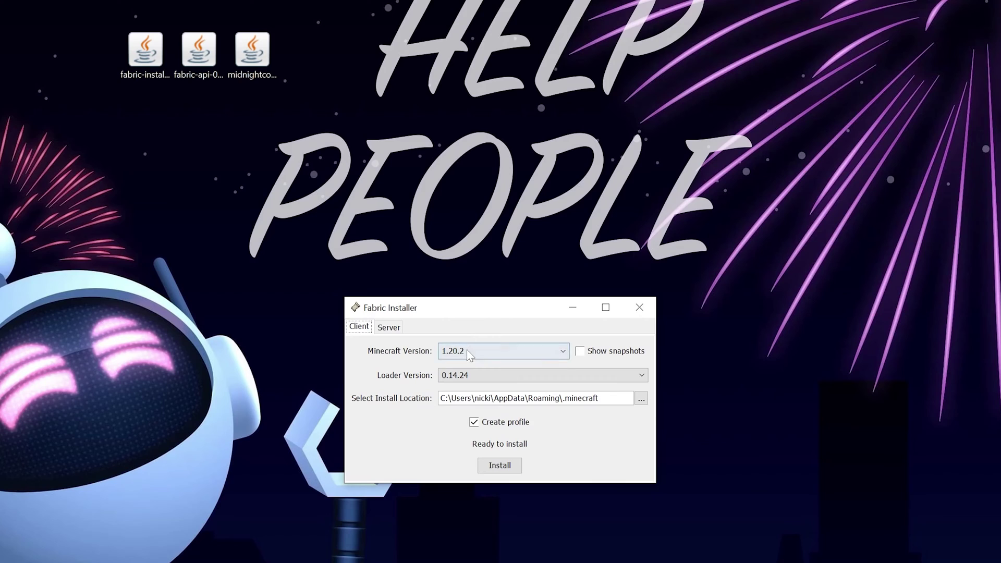
# Install the Fabric client with loader 0.14.24 for Minecraft 1.20.2, then close the installer.
pyautogui.click(467, 350)
pyautogui.click(477, 362)
pyautogui.click(513, 465)
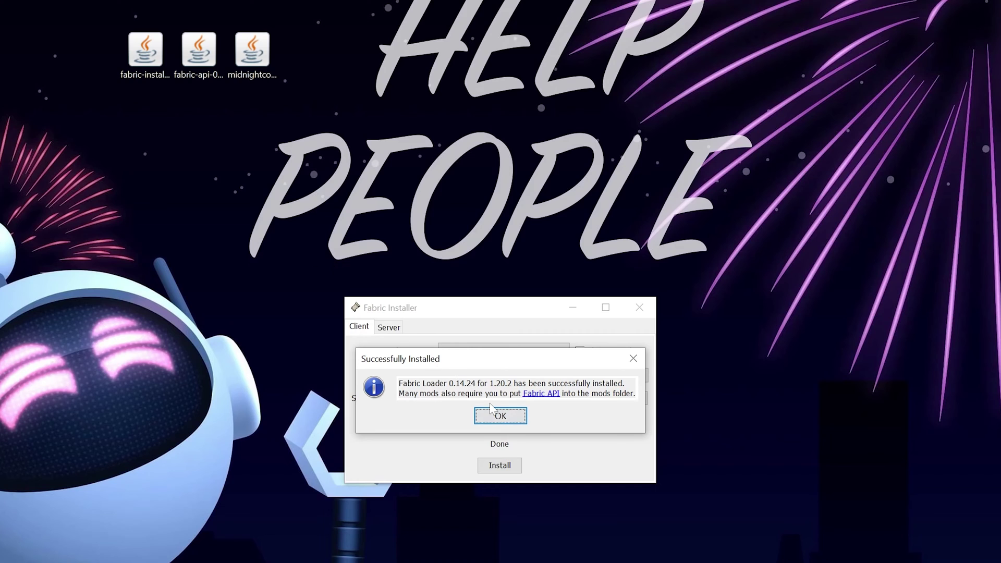
pyautogui.click(499, 416)
pyautogui.click(639, 307)
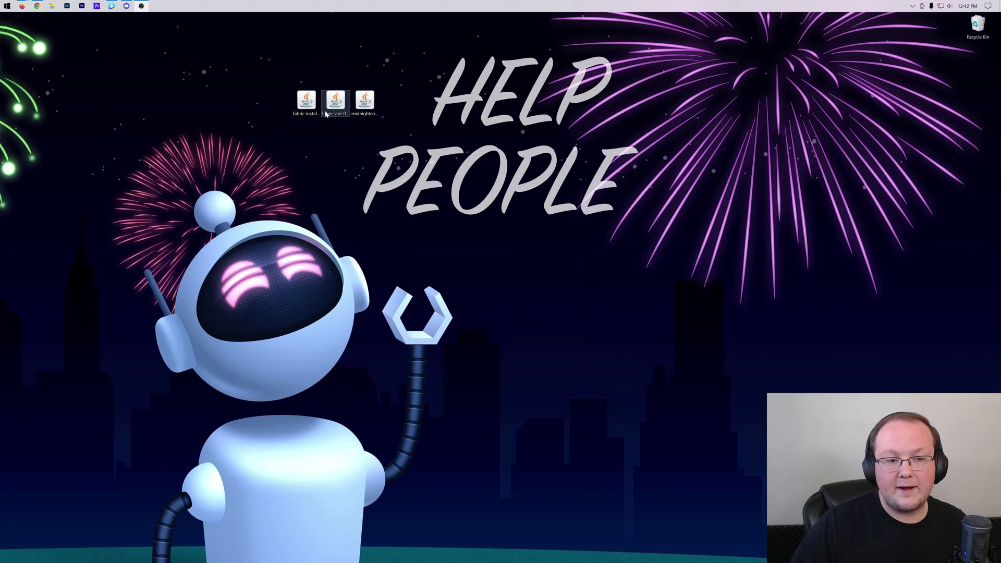
# Discard the Fabric installer jar in the Recycle Bin and move the Fabric API and MidnightControls jars higher on the desktop.
pyautogui.moveTo(146, 52); pyautogui.dragTo(423, 247)
pyautogui.moveTo(459, 208); pyautogui.dragTo(976, 25)
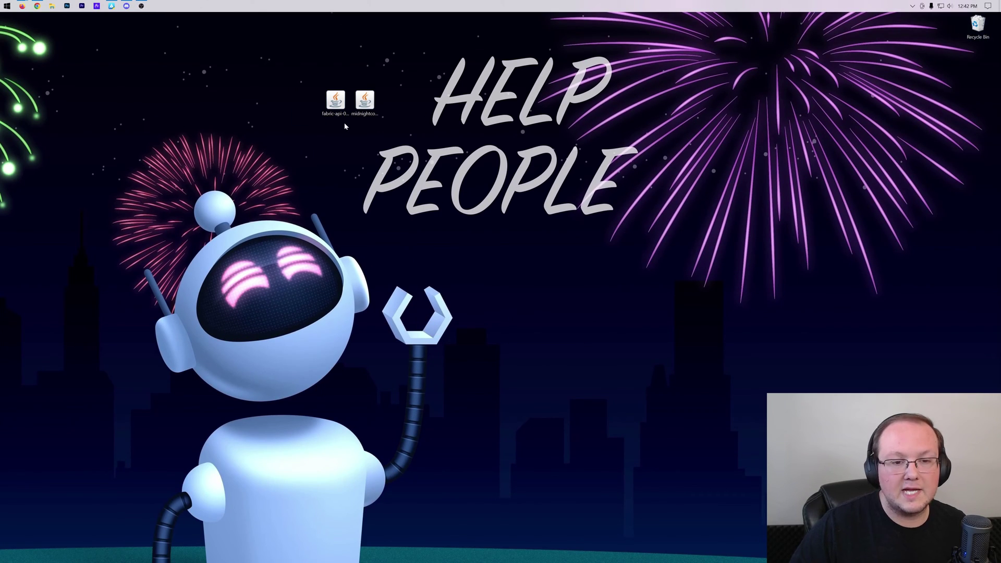
pyautogui.moveTo(347, 132); pyautogui.dragTo(337, 64)
pyautogui.click(450, 133)
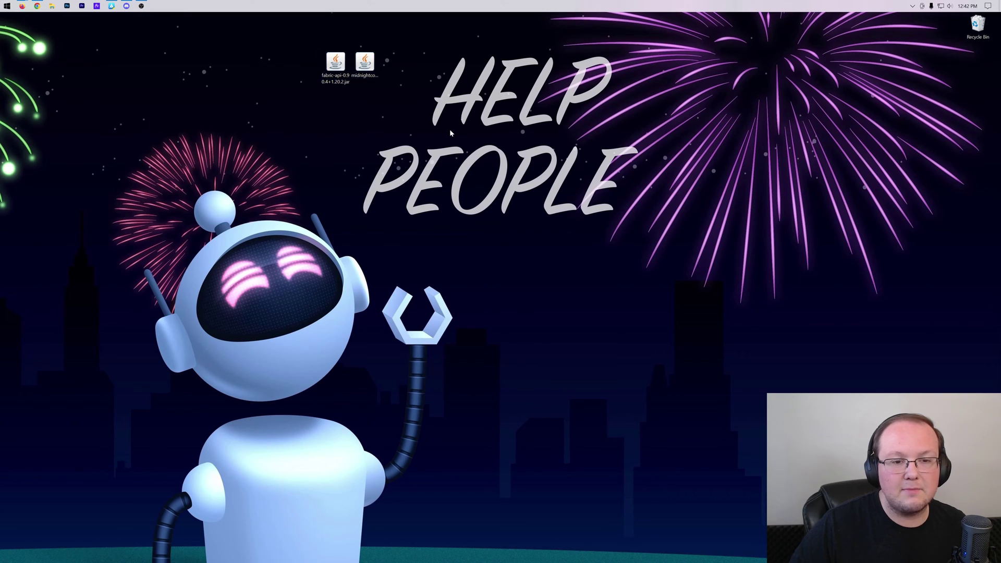
# Start the Minecraft Launcher and show the installations of Minecraft: Java Edition.
pyautogui.click(6, 5)
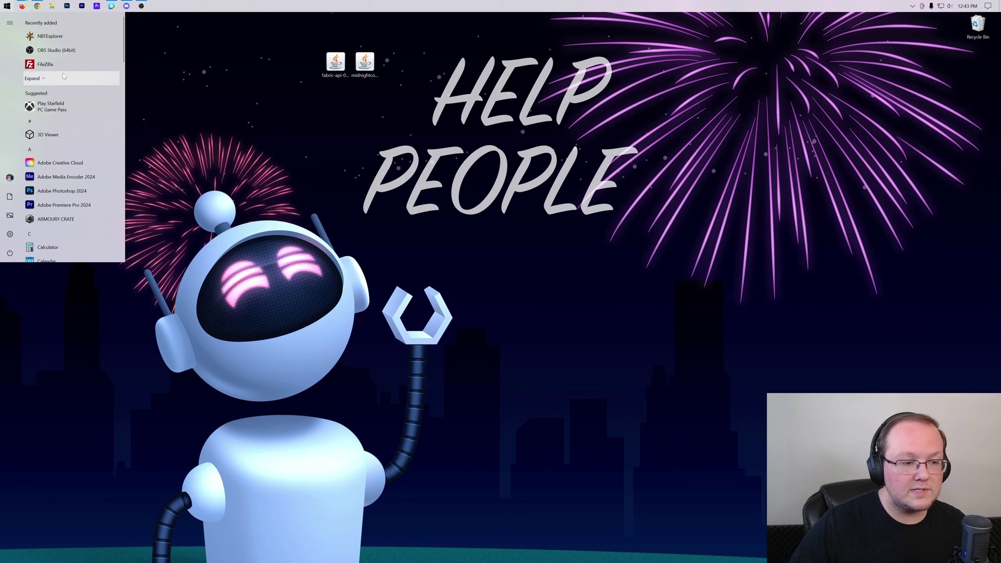
pyautogui.write('mi')
pyautogui.press('Return')
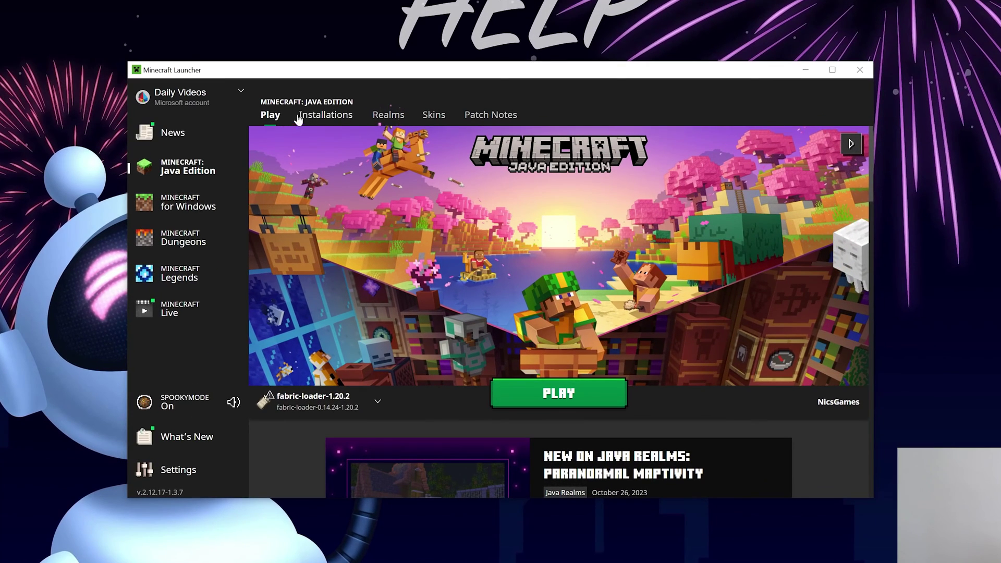
pyautogui.click(373, 171)
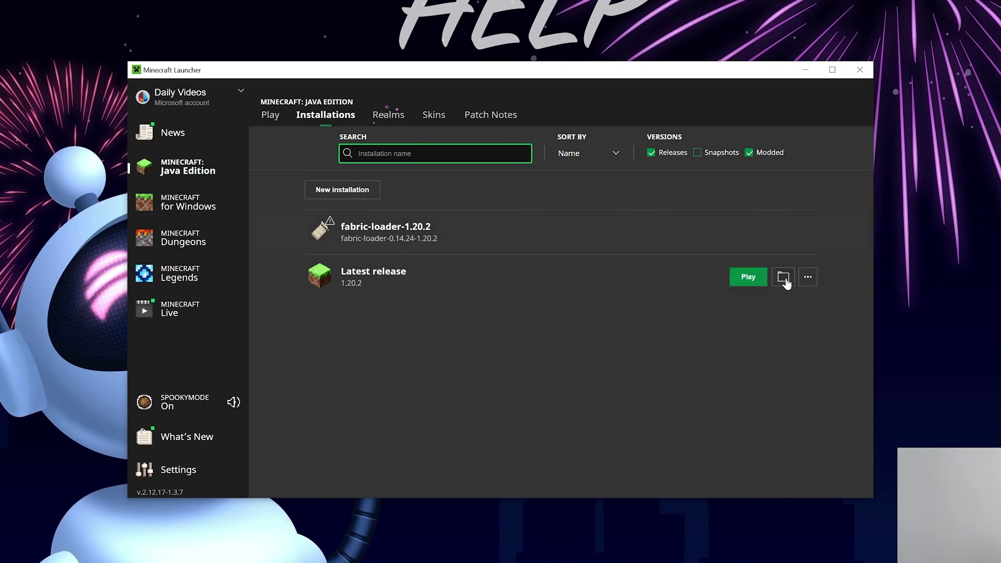
# Turn the Modded versions filter off and back on in the installations list.
pyautogui.click(770, 153)
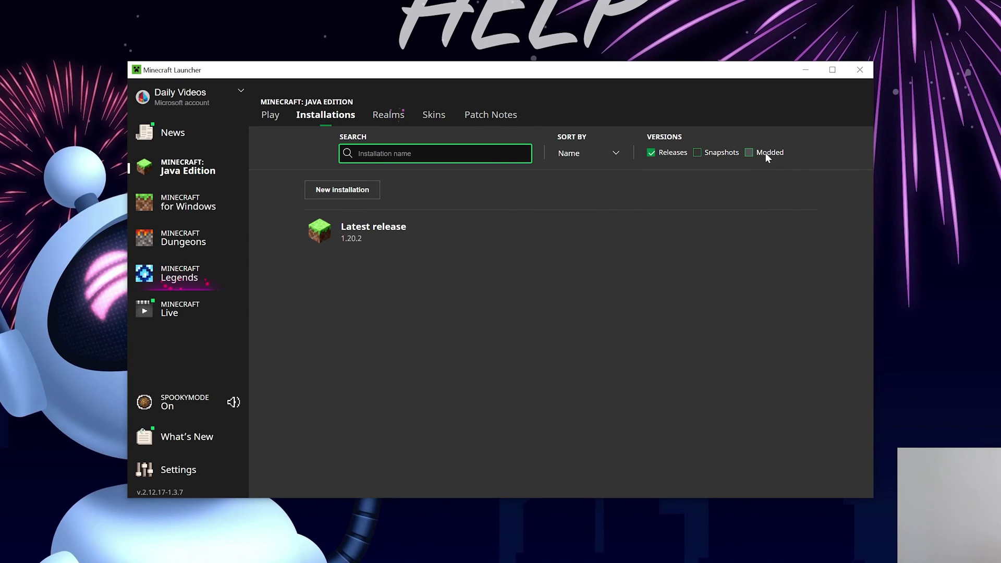
pyautogui.click(765, 152)
pyautogui.moveTo(498, 234)
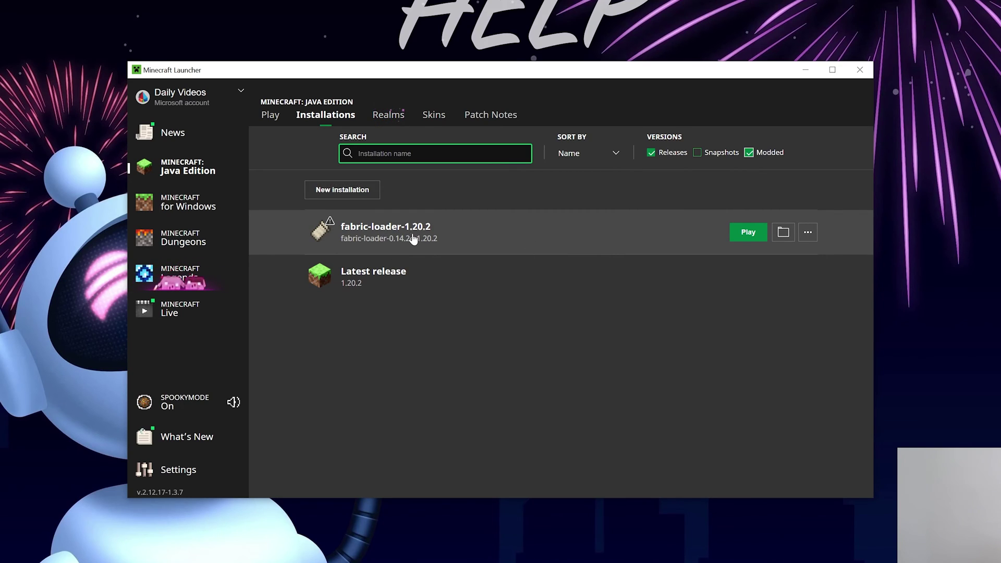
# Create an installation named SimpleGameHosting.com with version release fabric-loader-0.14.24-1.20.2 and a resolution of 2560 x 1440.
pyautogui.click(368, 193)
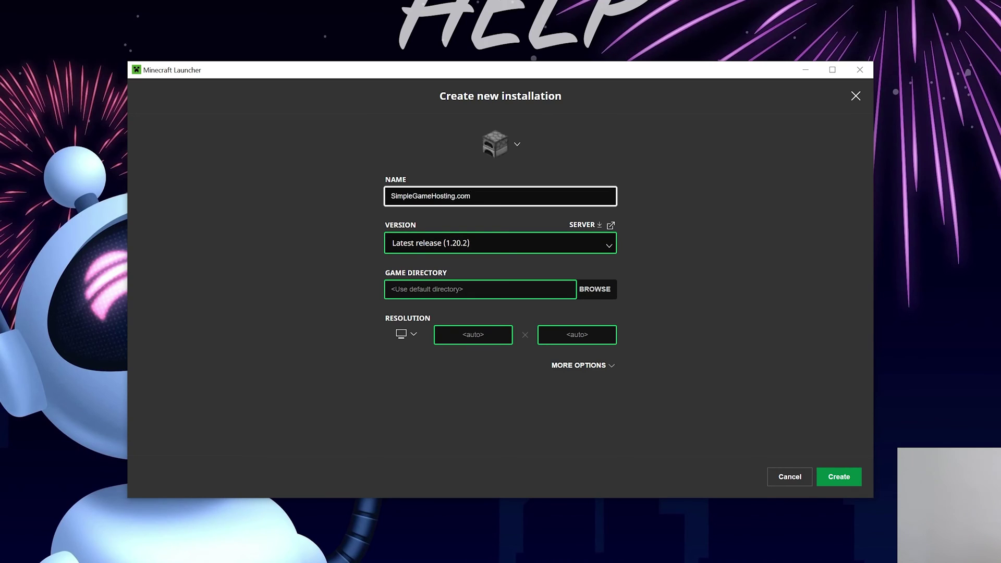
pyautogui.click(500, 243)
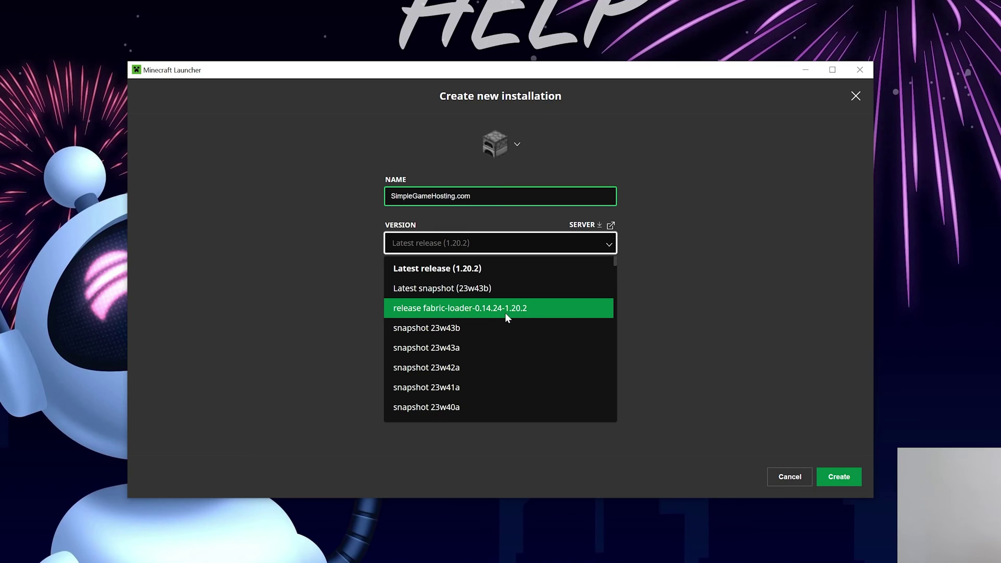
pyautogui.scroll(-3, 490, 316)
pyautogui.scroll(6, 486, 314)
pyautogui.click(486, 309)
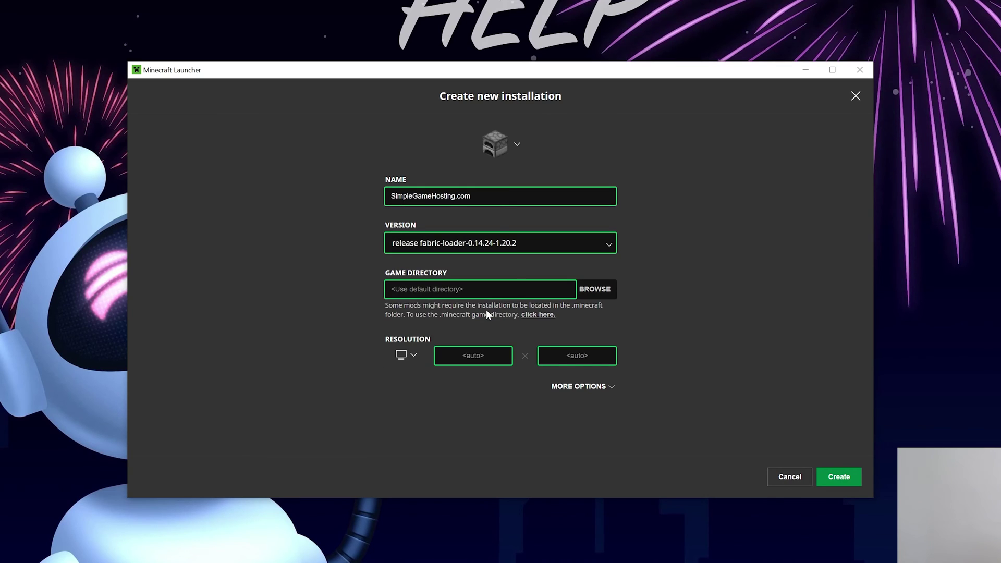
pyautogui.click(406, 355)
pyautogui.click(402, 331)
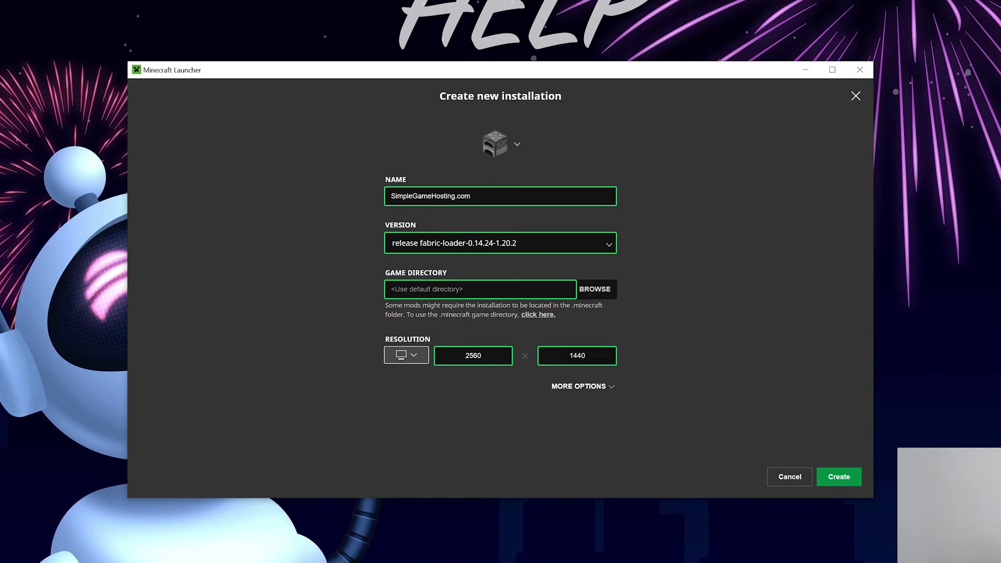
pyautogui.click(838, 475)
# Open the game folder of the fabric-loader-1.20.2 installation and create a folder named mods in it.
pyautogui.moveTo(364, 326)
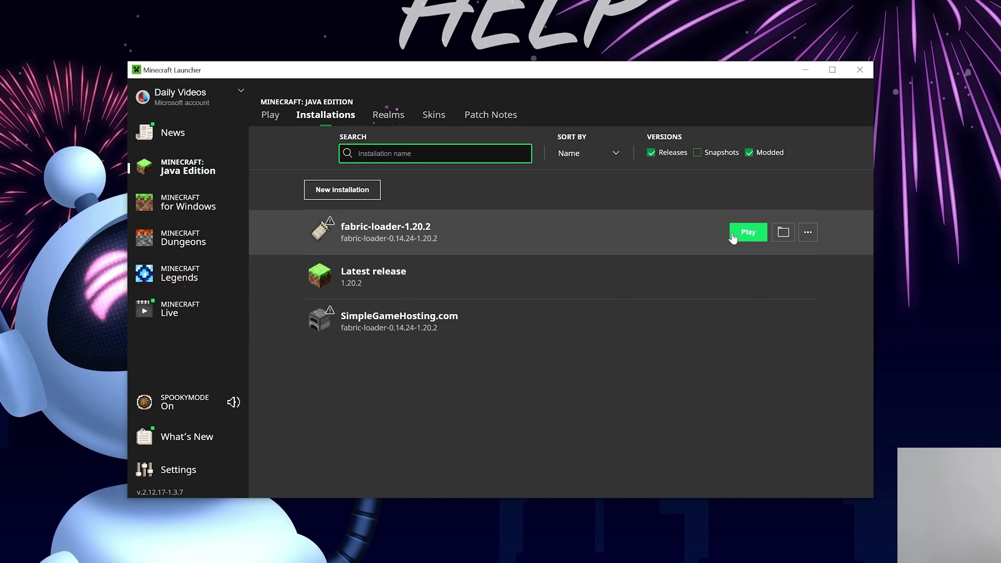
pyautogui.click(783, 233)
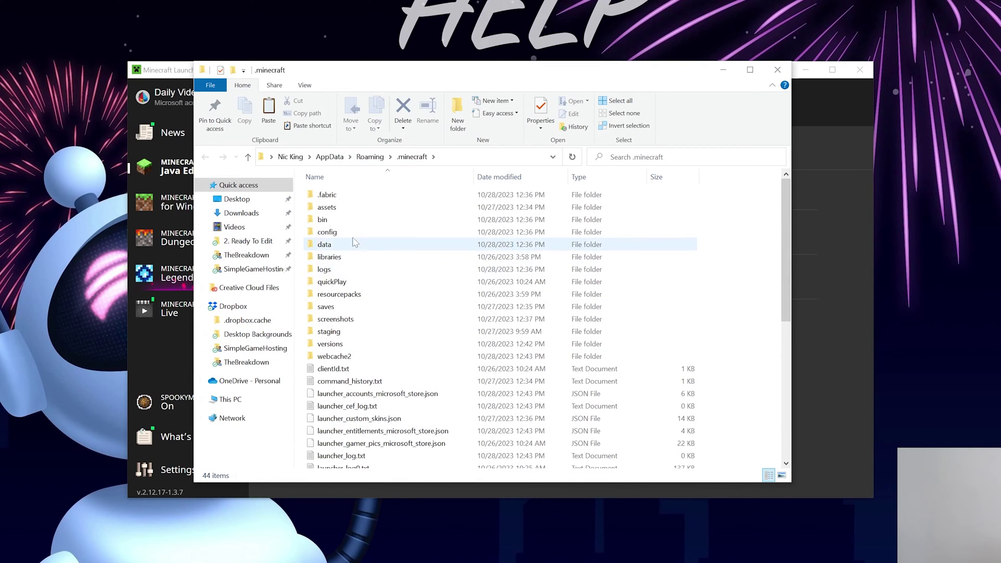
pyautogui.rightClick(300, 196)
pyautogui.moveTo(365, 345)
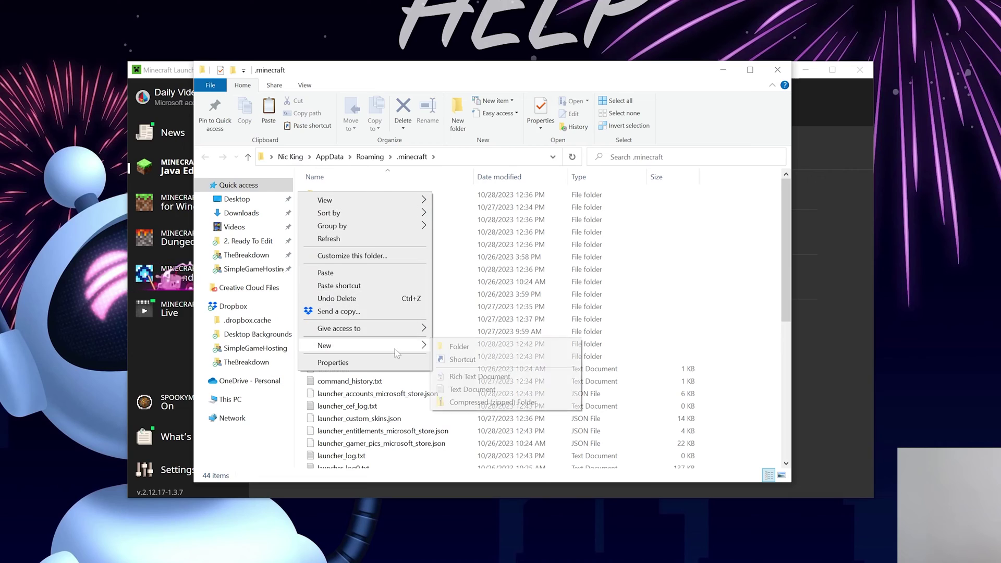
pyautogui.click(477, 350)
pyautogui.write('mods')
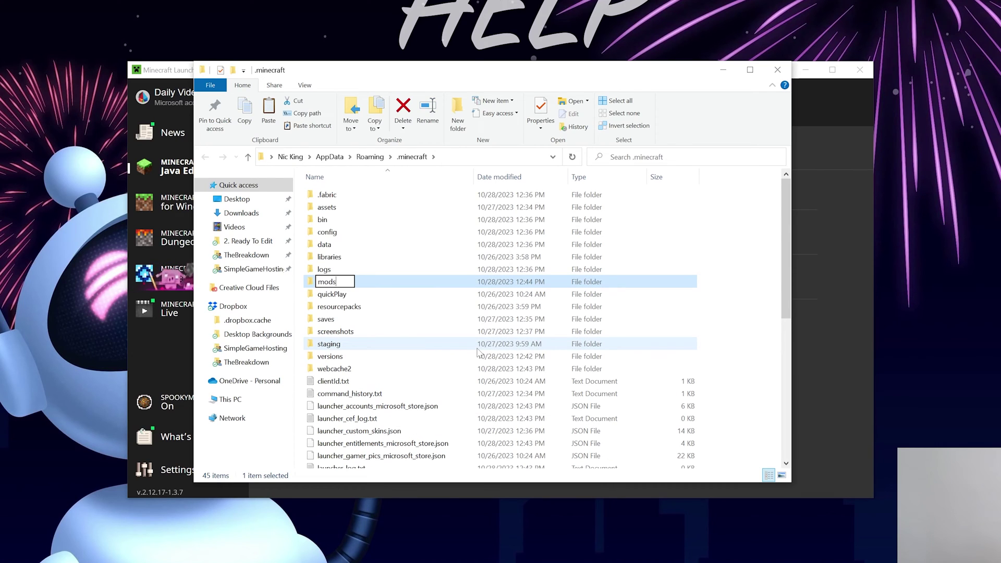
pyautogui.click(395, 283)
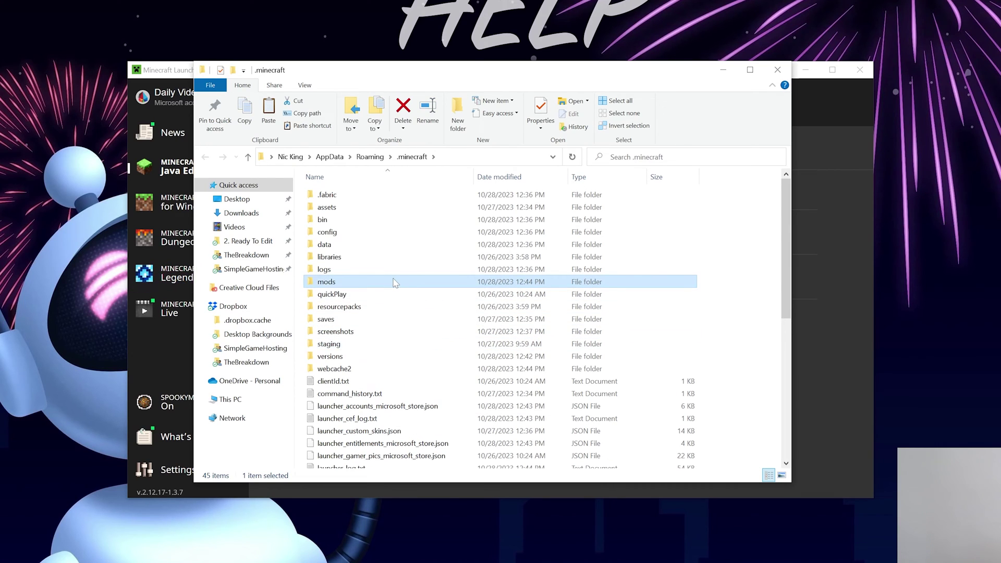
# Move the Fabric API and MidnightControls jars from the desktop into the mods folder, then close the folder window.
pyautogui.doubleClick(358, 284)
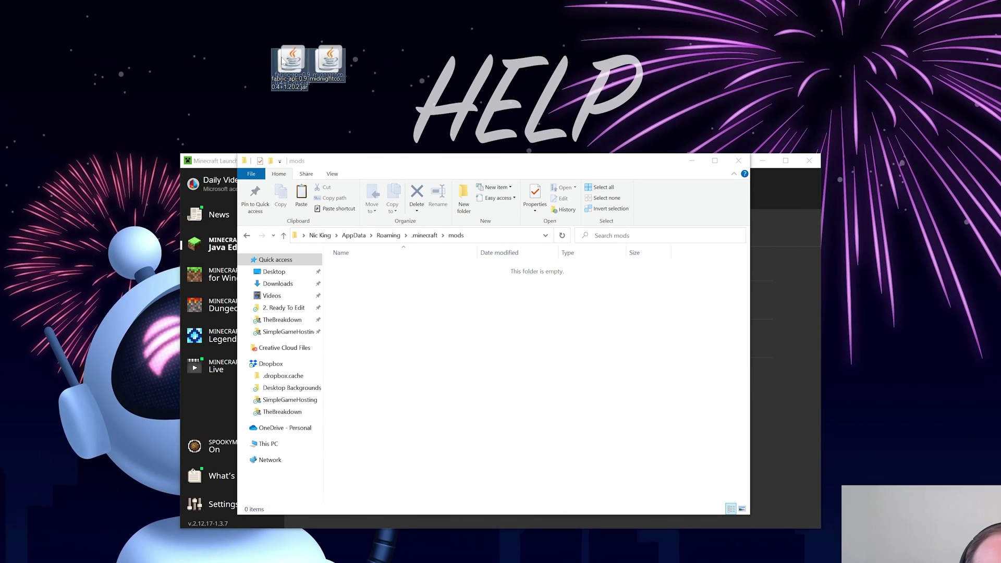
pyautogui.moveTo(288, 57); pyautogui.dragTo(417, 314)
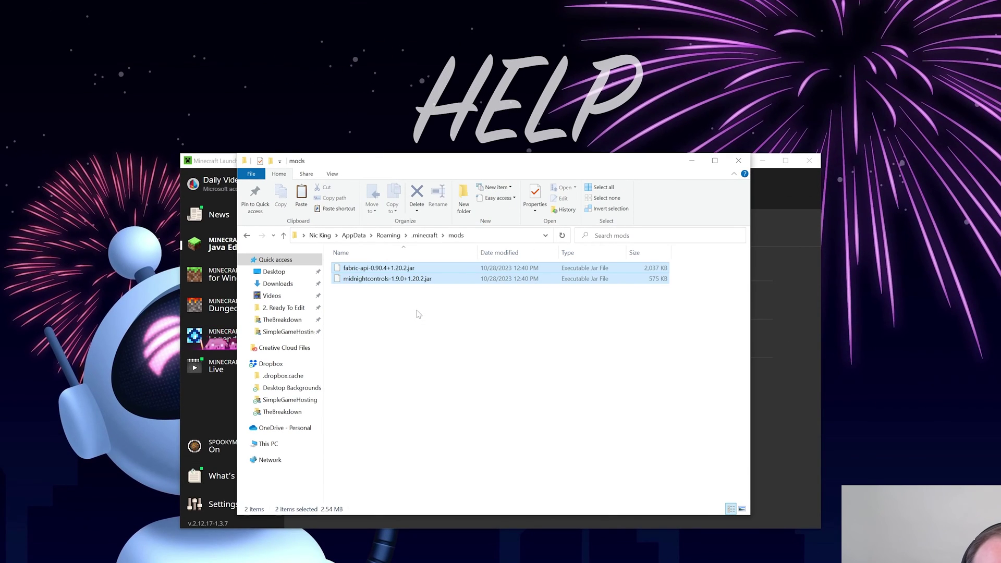
pyautogui.click(415, 313)
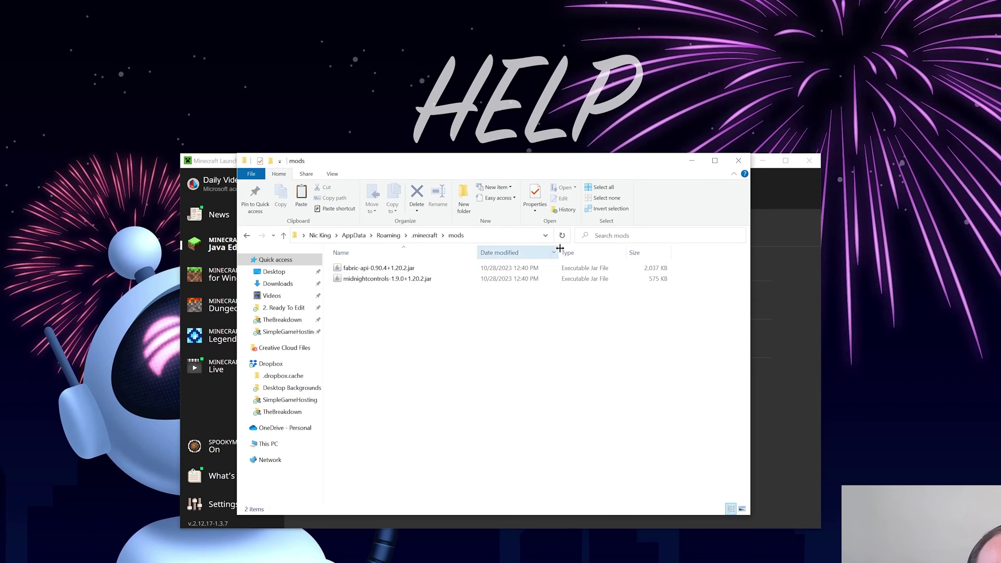
pyautogui.click(737, 161)
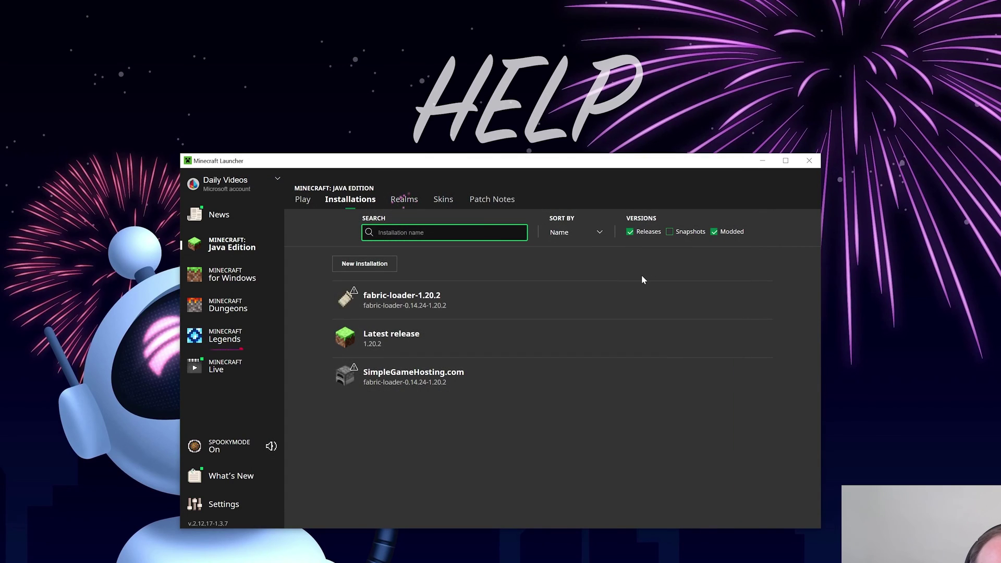
# Launch the SimpleGameHosting.com installation and accept the modded-installation warning.
pyautogui.moveTo(408, 380)
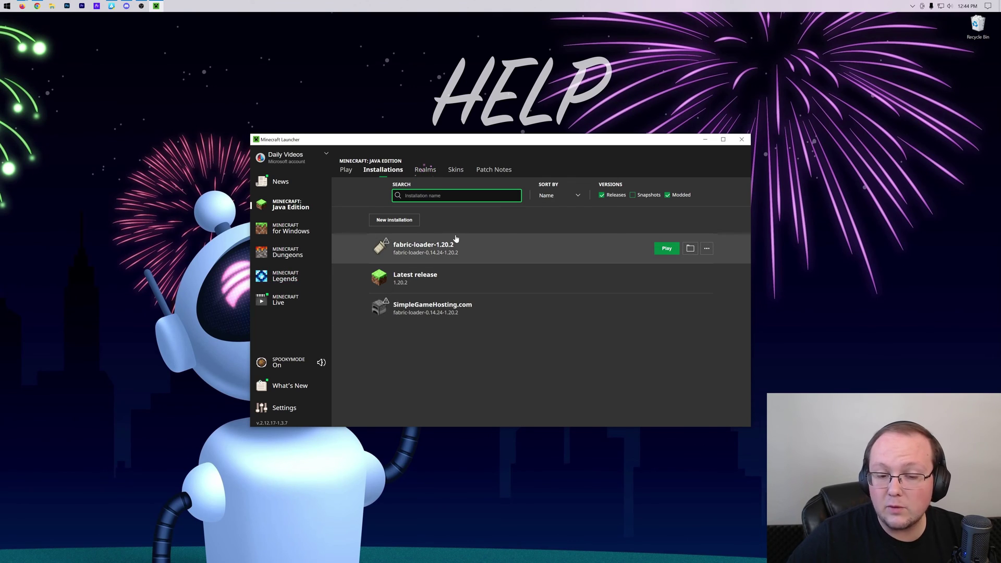
pyautogui.click(666, 307)
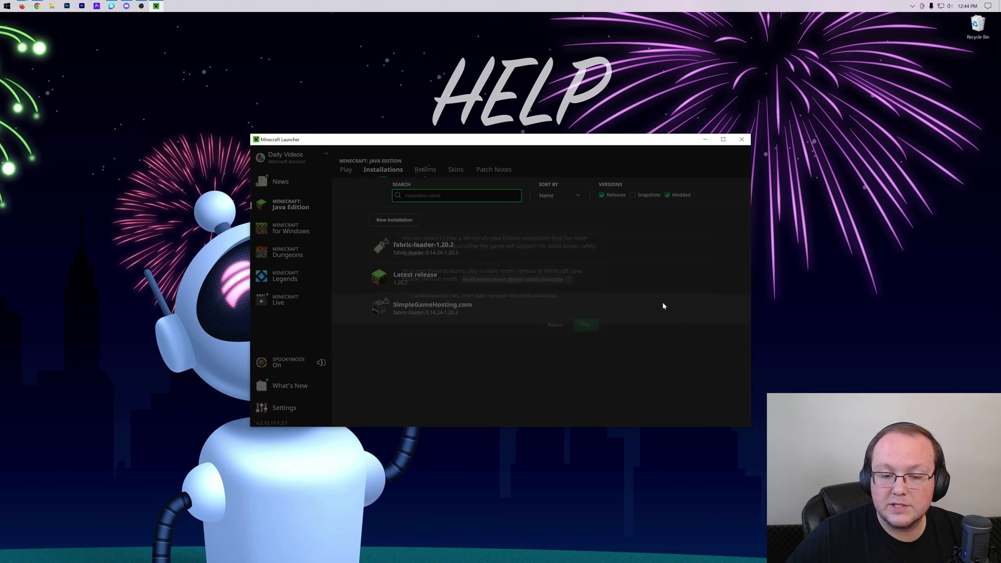
pyautogui.click(585, 329)
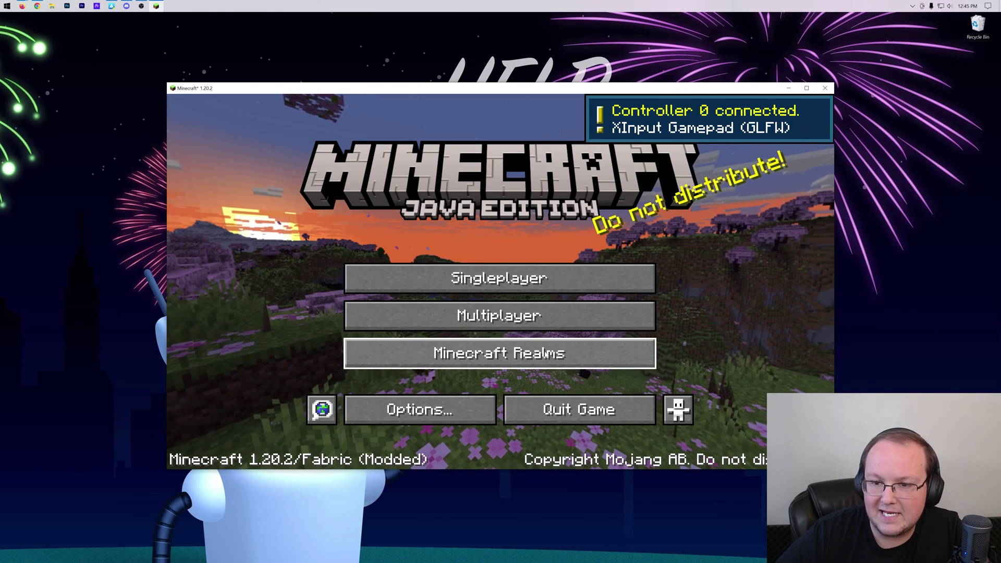
# Navigate the Minecraft title screen without the mouse and open Options.
pyautogui.press('Down')
pyautogui.press('Up')
pyautogui.press('Up')
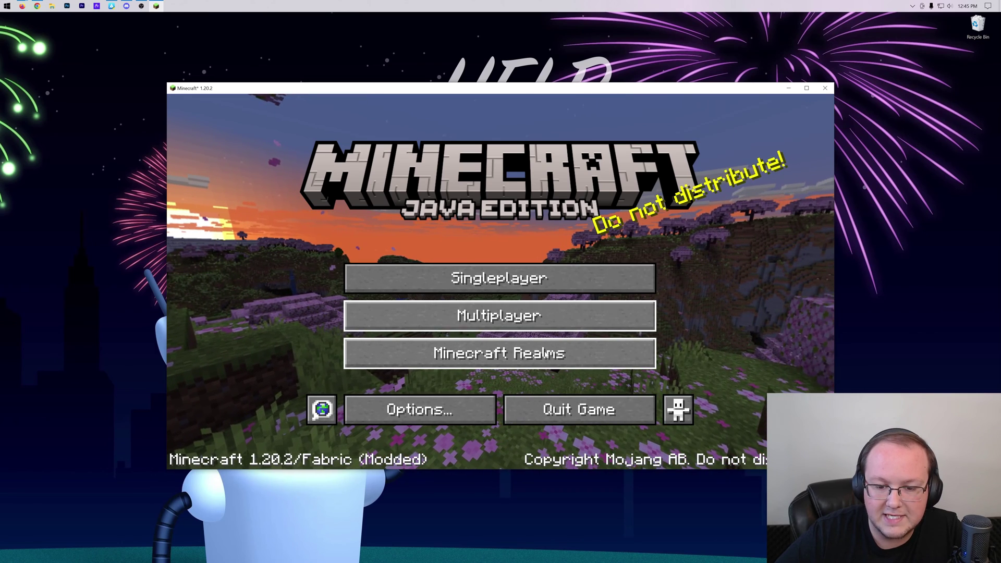
pyautogui.press('Left')
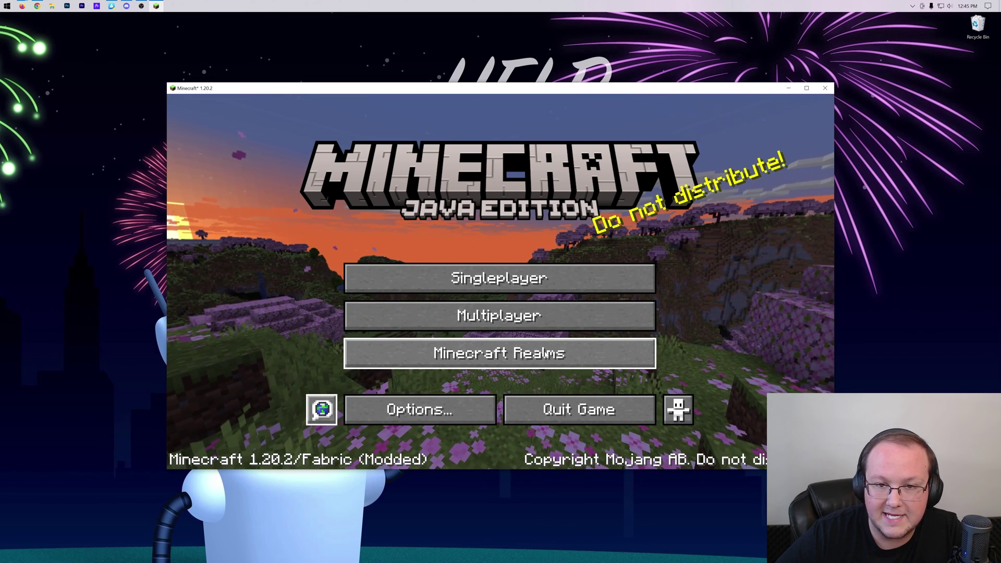
pyautogui.press('Right')
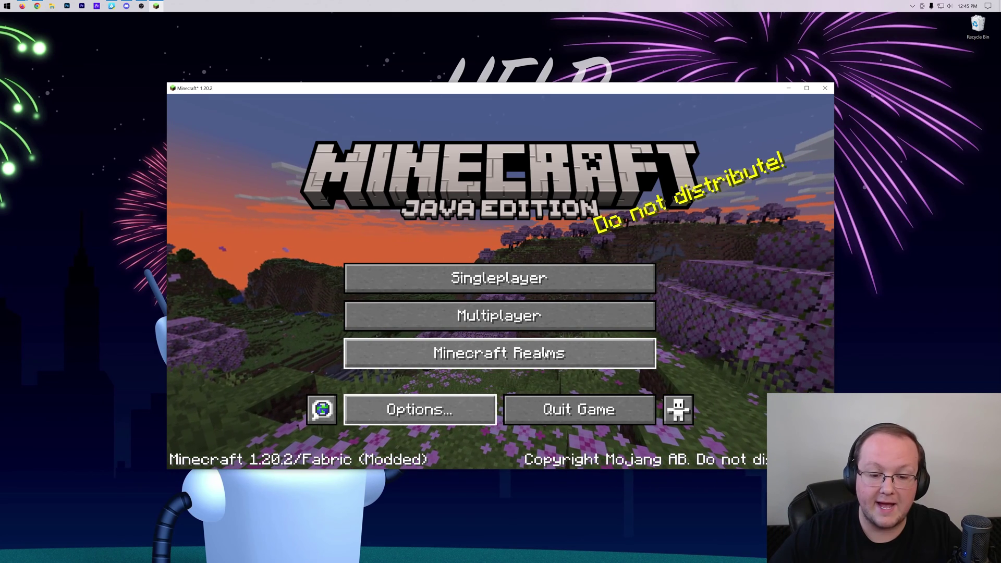
pyautogui.press('Right')
pyautogui.press('Left')
pyautogui.press('Return')
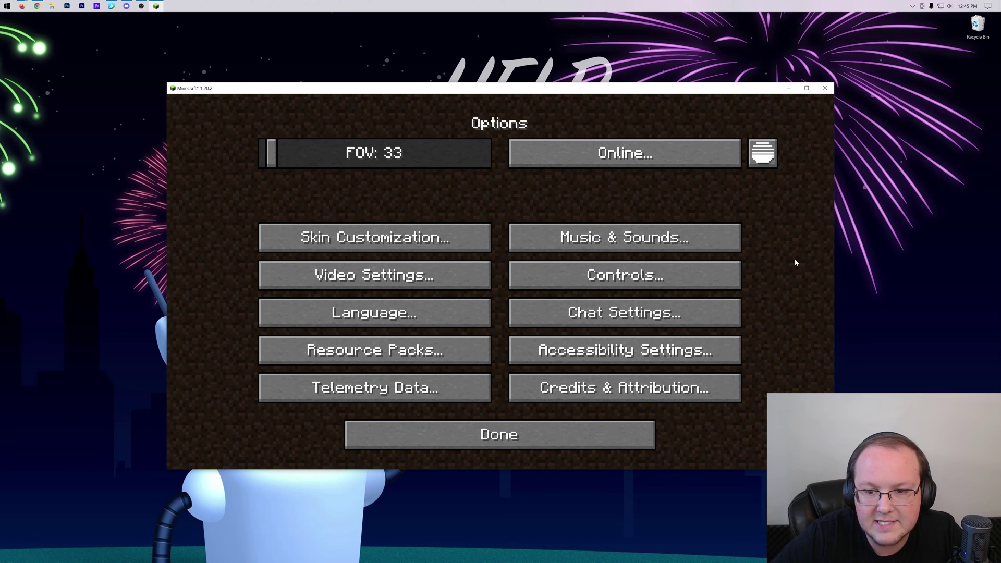
# Open the MidnightConfig overview from the Options screen.
pyautogui.press('Up')
pyautogui.press('Up')
pyautogui.press('Up')
pyautogui.press('Up')
pyautogui.press('Up')
pyautogui.press('Up')
pyautogui.press('Right')
pyautogui.press('Up')
pyautogui.press('Right')
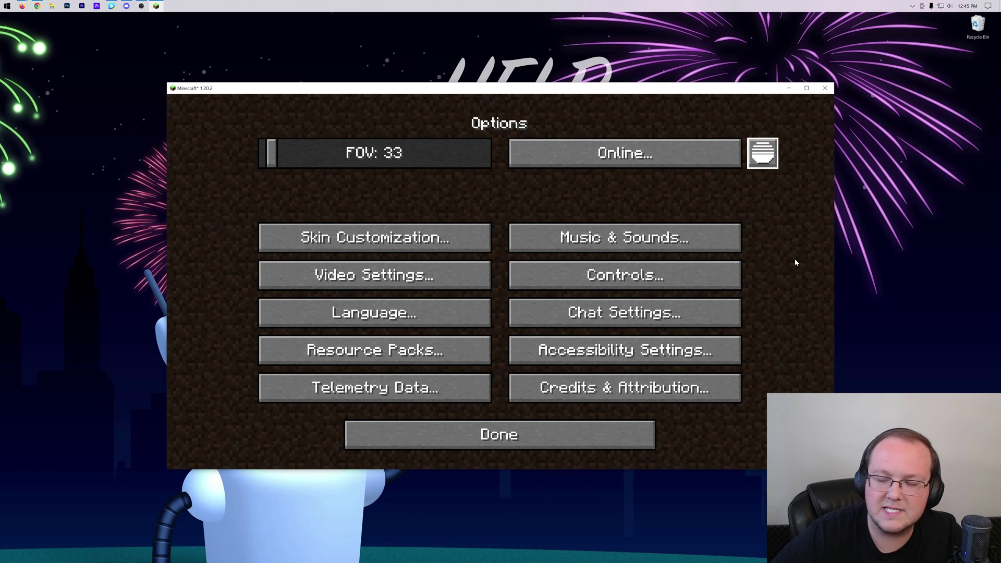
pyautogui.press('Return')
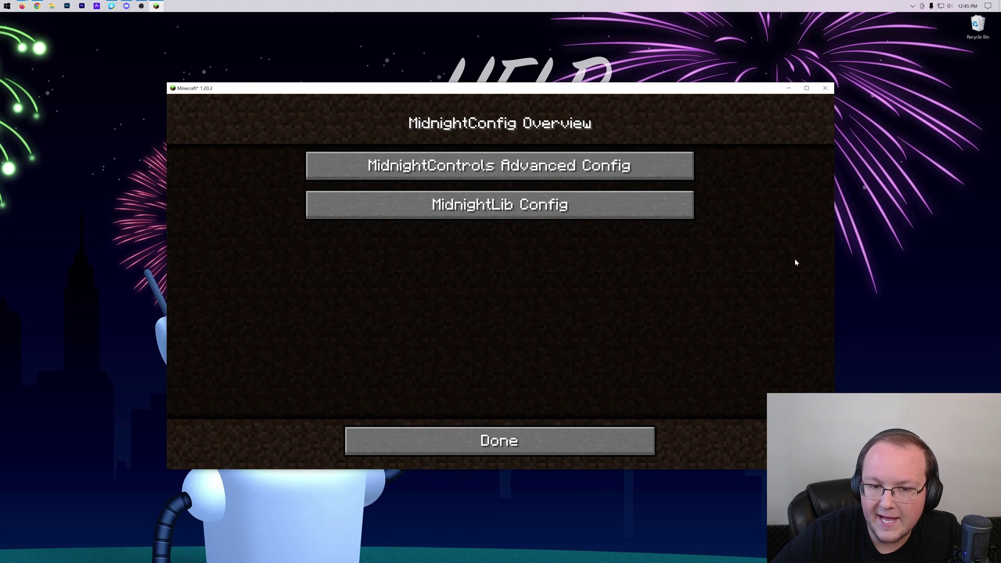
# Open the MidnightControls Advanced Config from the MidnightConfig Overview.
pyautogui.press('Down')
pyautogui.press('Down')
pyautogui.press('Up')
pyautogui.press('Down')
pyautogui.press('Up')
pyautogui.press('Return')
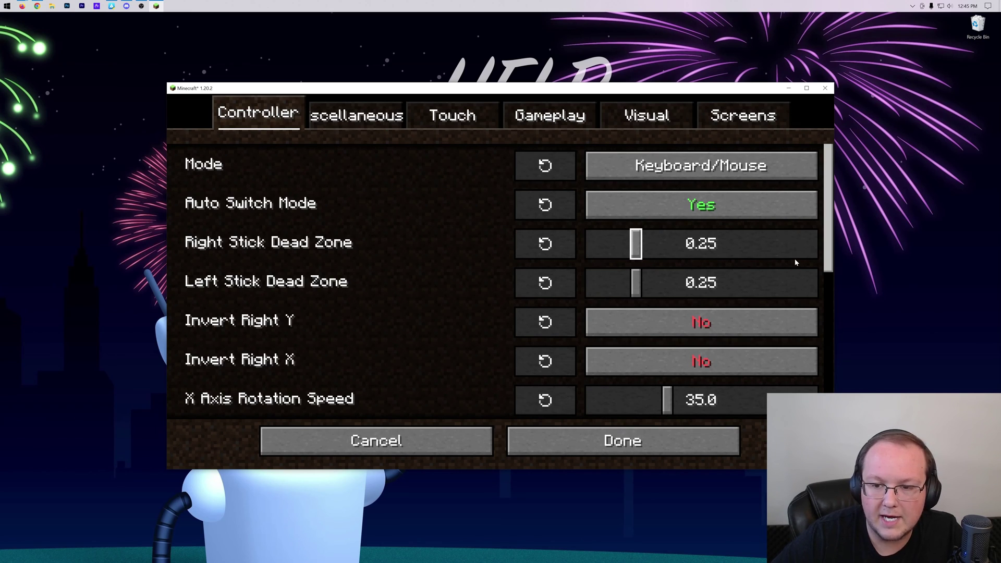
# Set the MidnightControls input mode to Controller in the Controller settings.
pyautogui.hotkey('ctrl', 'Tab')
pyautogui.hotkey('ctrl', 'Tab')
pyautogui.hotkey('ctrl', 'shift', 'Tab')
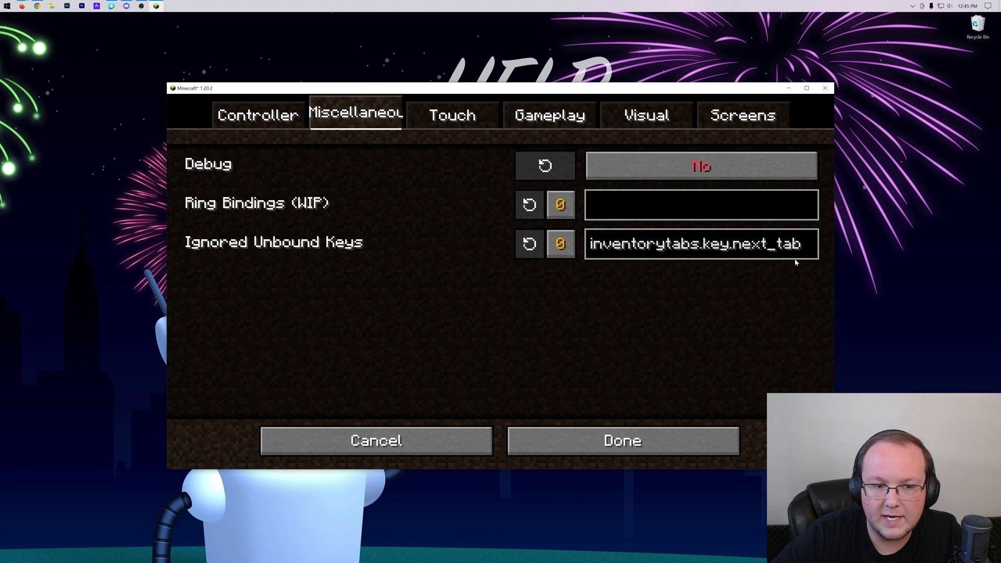
pyautogui.hotkey('ctrl', 'shift', 'Tab')
pyautogui.press('Up')
pyautogui.press('Up')
pyautogui.press('Return')
pyautogui.press('Down')
pyautogui.press('Down')
pyautogui.press('Down')
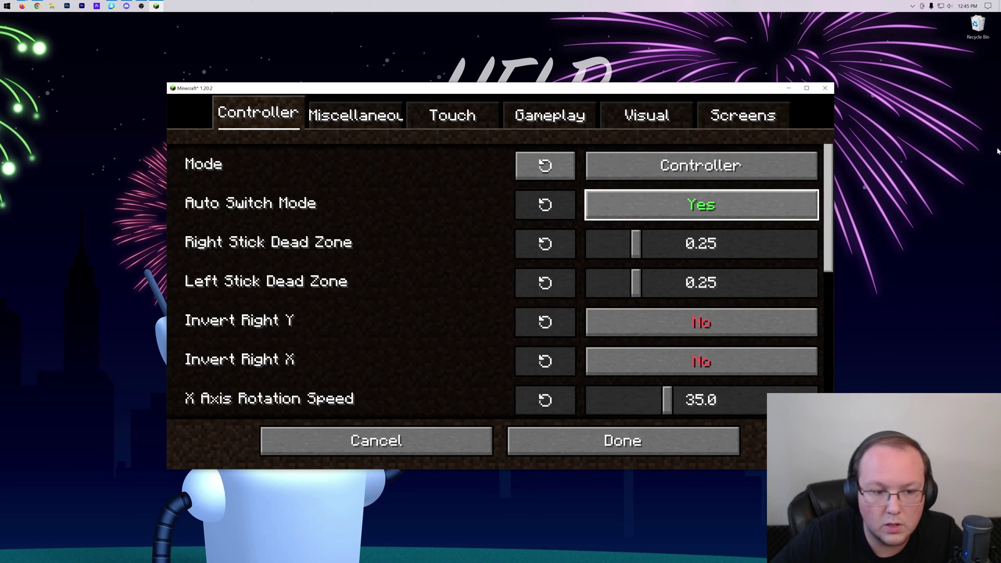
# Look through the Gameplay settings and the Visual settings down to Controller Type, and return to the MidnightConfig Overview.
pyautogui.hotkey('ctrl', 'Tab')
pyautogui.hotkey('ctrl', 'Tab')
pyautogui.hotkey('ctrl', 'Tab')
pyautogui.hotkey('ctrl', 'Tab')
pyautogui.hotkey('ctrl', 'Tab')
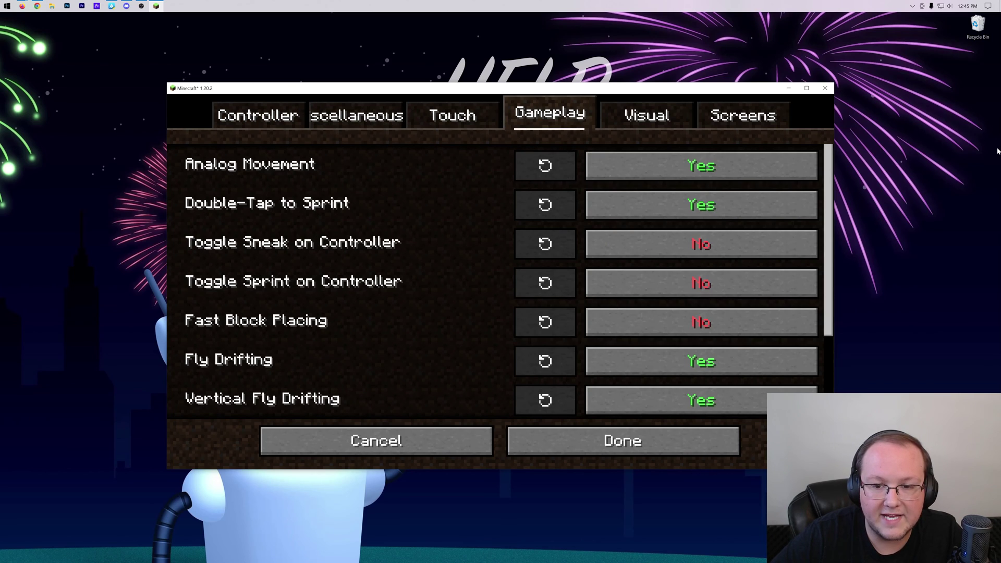
pyautogui.hotkey('ctrl', 'shift', 'Tab')
pyautogui.press('Down')
pyautogui.press('Down')
pyautogui.press('Down')
pyautogui.press('Down')
pyautogui.press('Down')
pyautogui.press('Down')
pyautogui.press('Down')
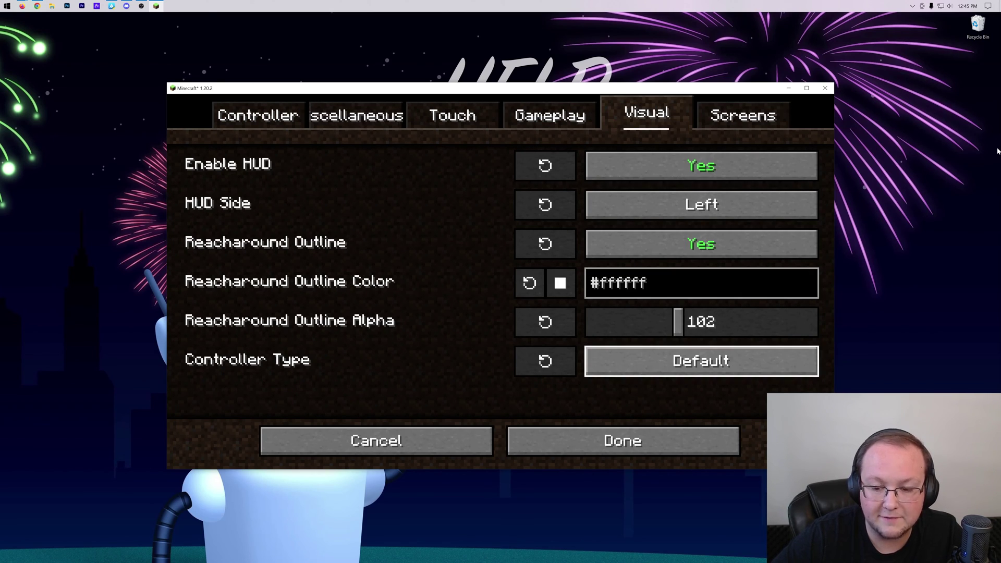
pyautogui.press('Right')
pyautogui.press('Return')
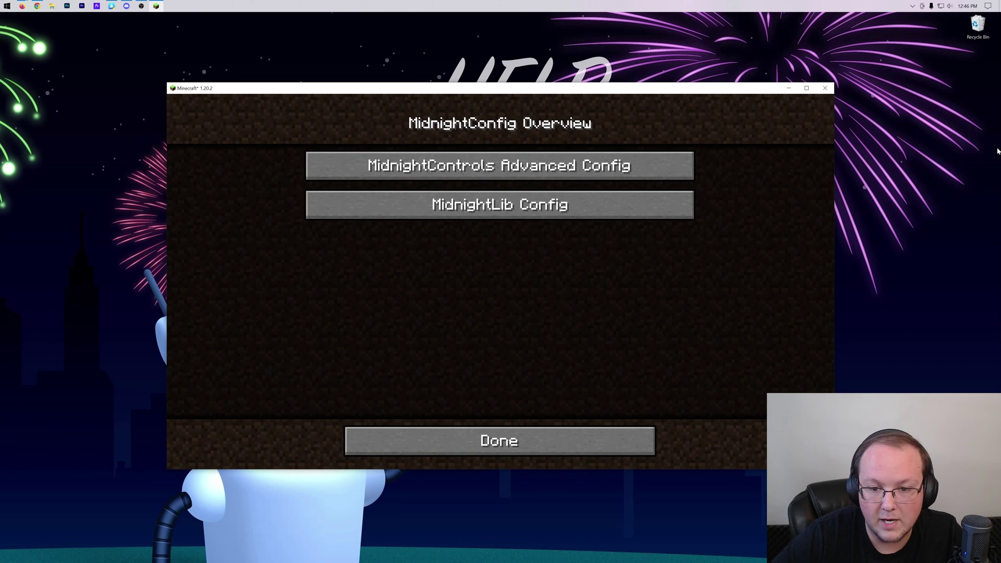
# Return to the title screen, open the Multiplayer server list and join a saved server.
pyautogui.press('Escape')
pyautogui.press('Escape')
pyautogui.press('Up')
pyautogui.press('Up')
pyautogui.press('Up')
pyautogui.press('Return')
pyautogui.press('Down')
pyautogui.press('Return')
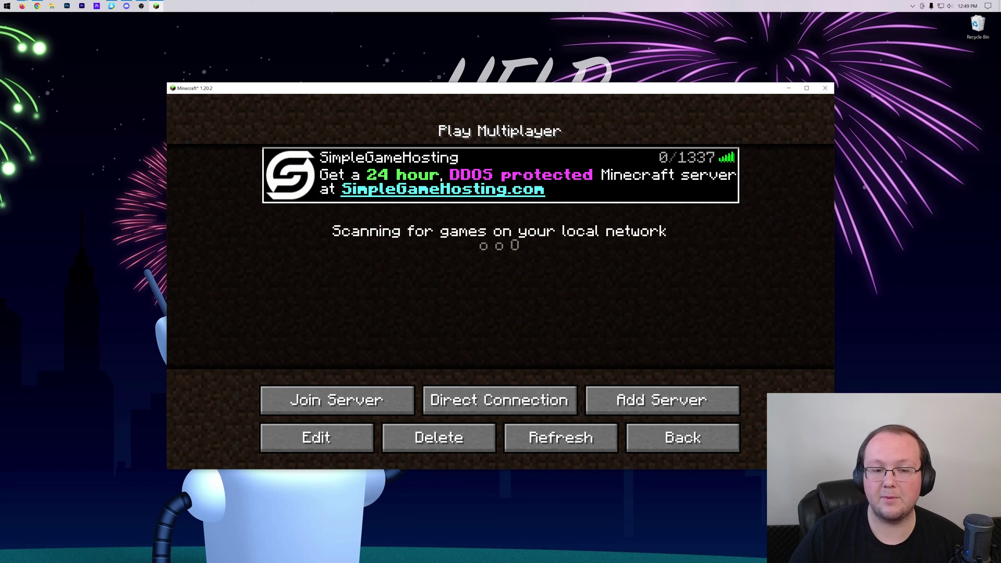
pyautogui.press('Return')
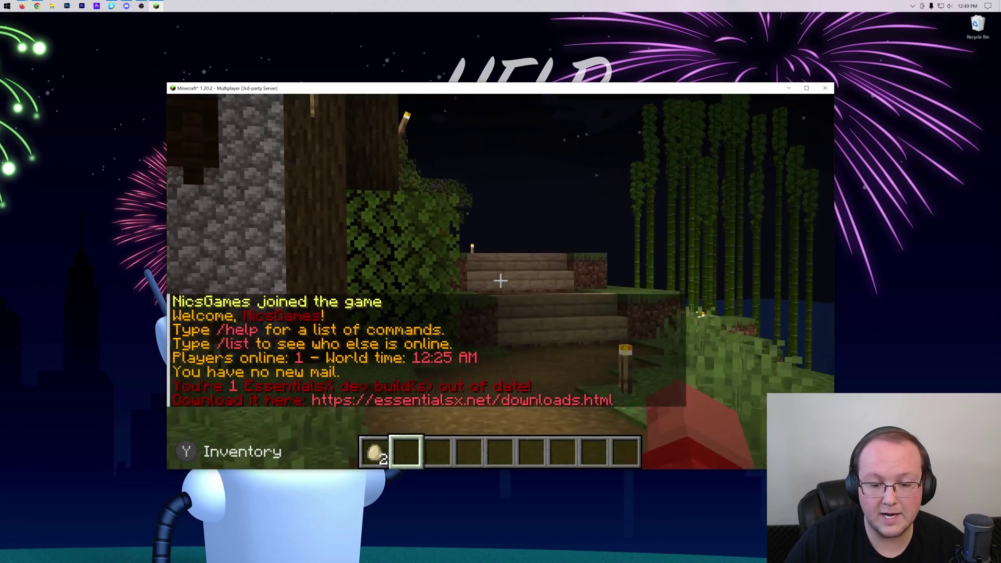
# Walk across the torch-lit grass toward the flowering tree and select the egg in the hotbar.
pyautogui.press('w')
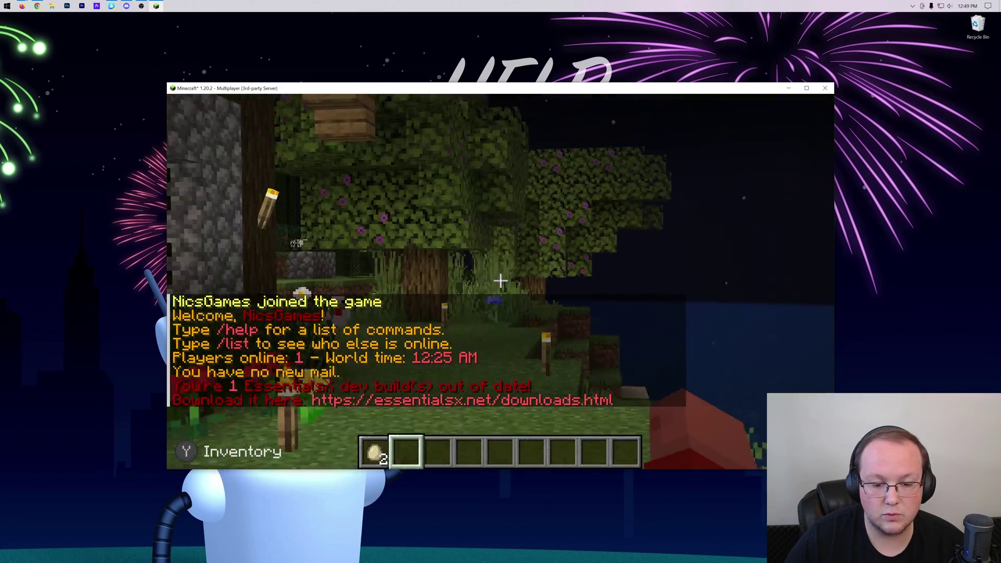
pyautogui.scroll(1, 500, 281)
pyautogui.press('w')
pyautogui.scroll(1, 500, 281)
pyautogui.scroll(-1, 500, 281)
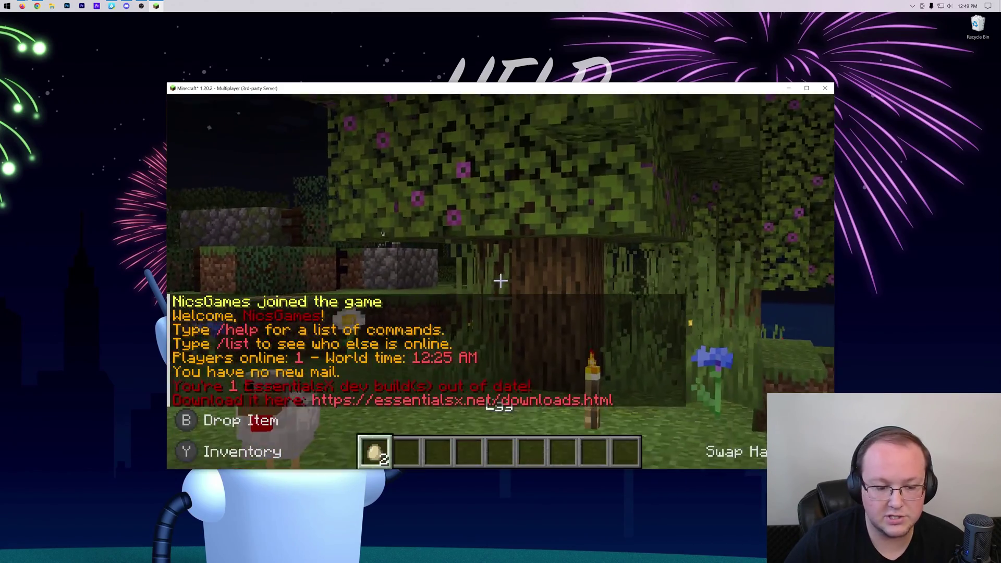
# Pick up a stack of 64 Spruce Logs from the Building Blocks inventory and close the inventory.
pyautogui.press('e')
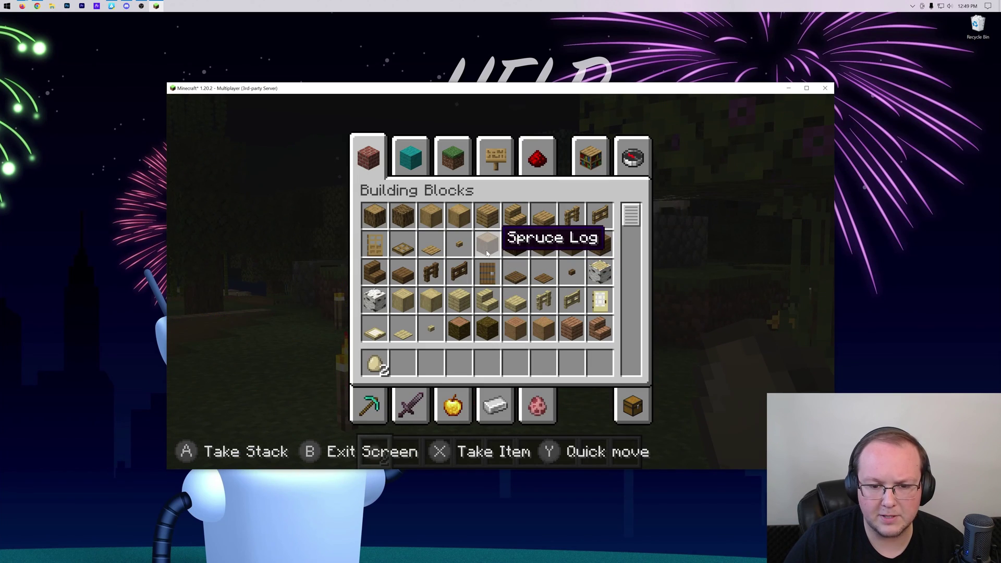
pyautogui.click(487, 243)
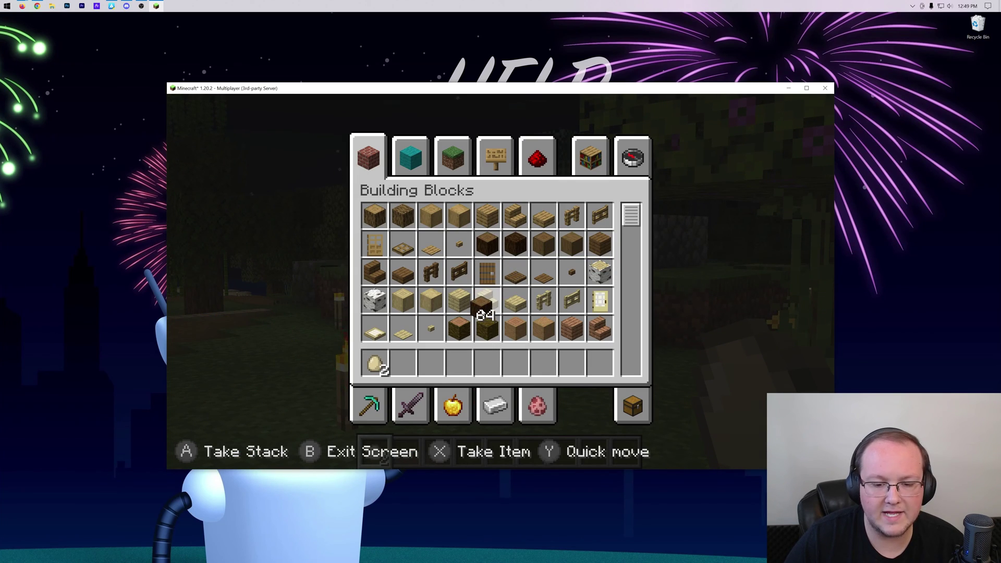
pyautogui.press('e')
# Move through the village to the wooden house and rise to the level of its upper-floor window.
pyautogui.press('w')
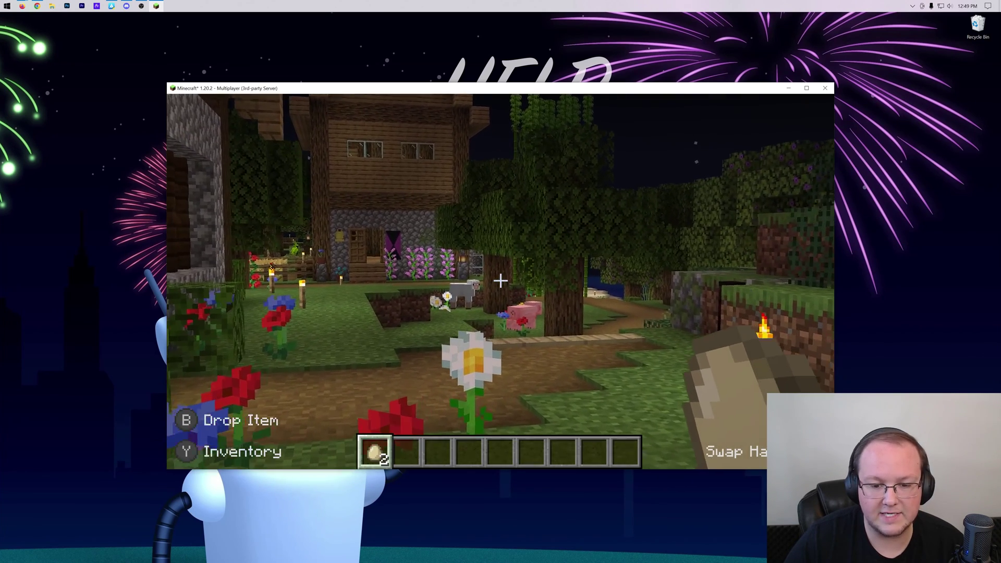
pyautogui.press('w')
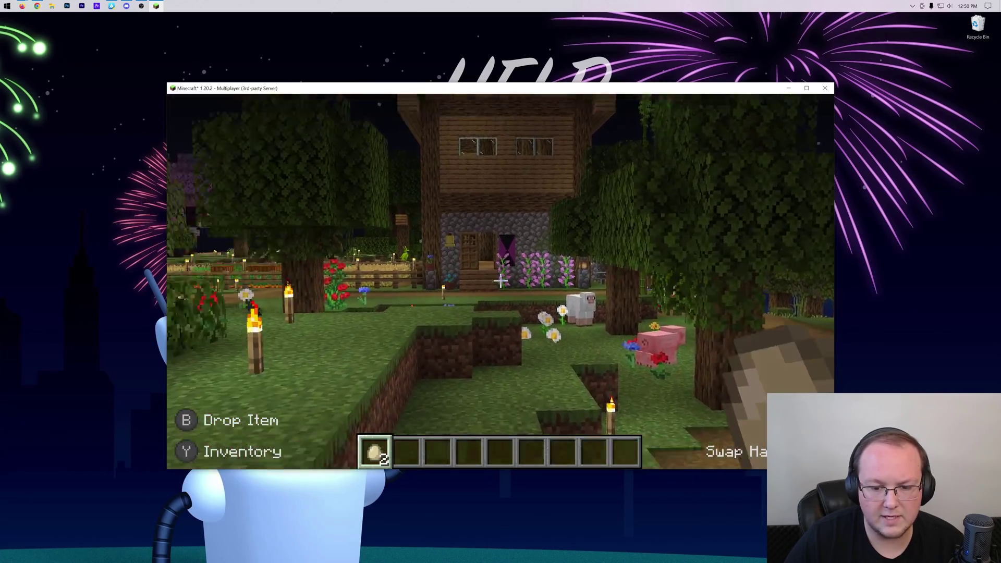
pyautogui.press('w')
pyautogui.press('space')
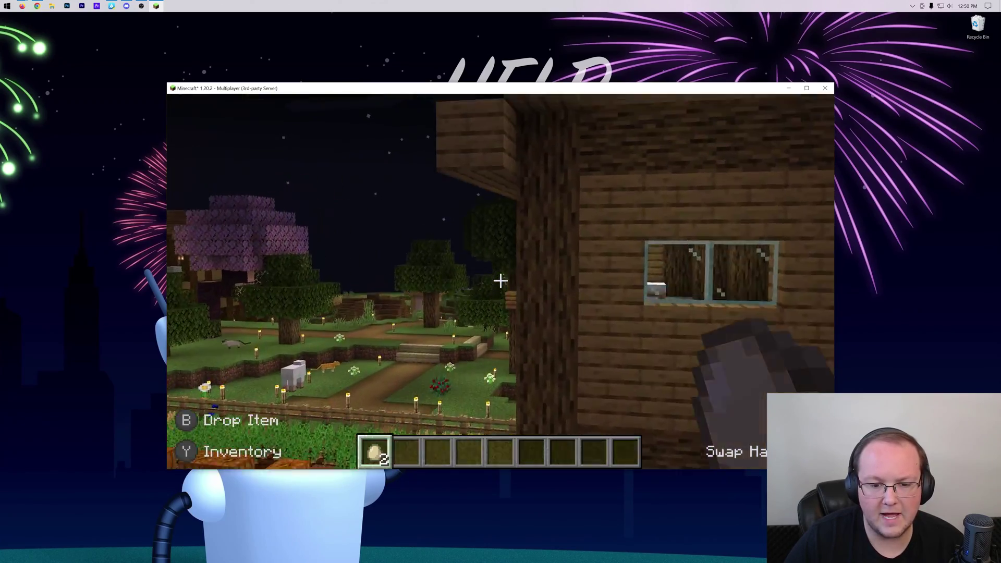
# Pause the multiplayer game and open Options from the Game Menu.
pyautogui.press('Escape')
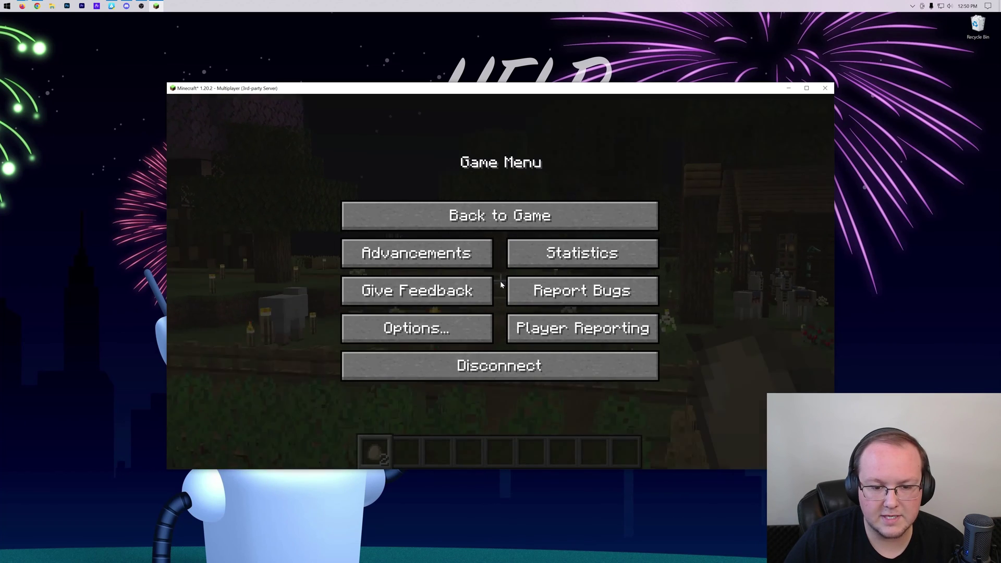
pyautogui.press('Down')
pyautogui.press('Down')
pyautogui.press('Down')
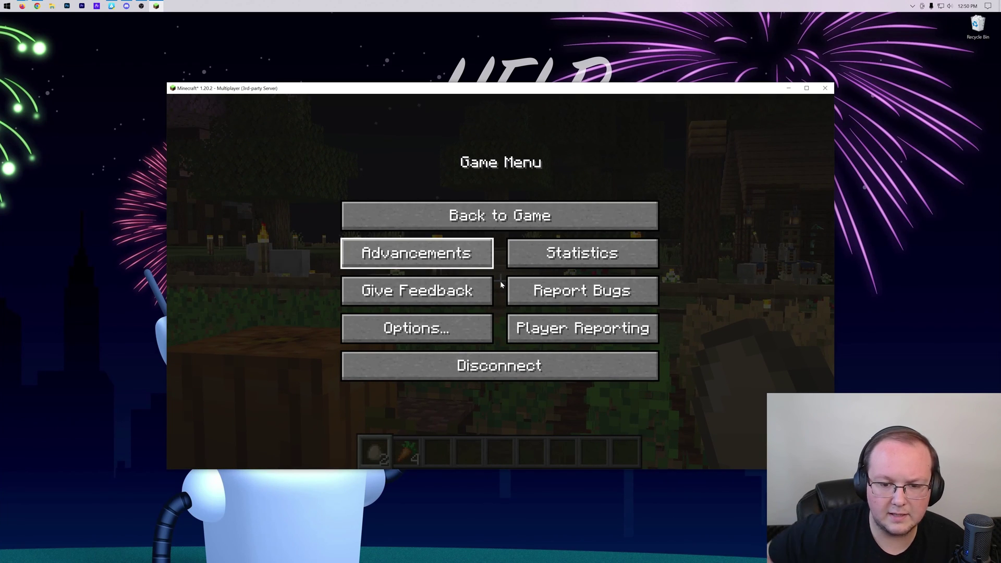
pyautogui.press('Down')
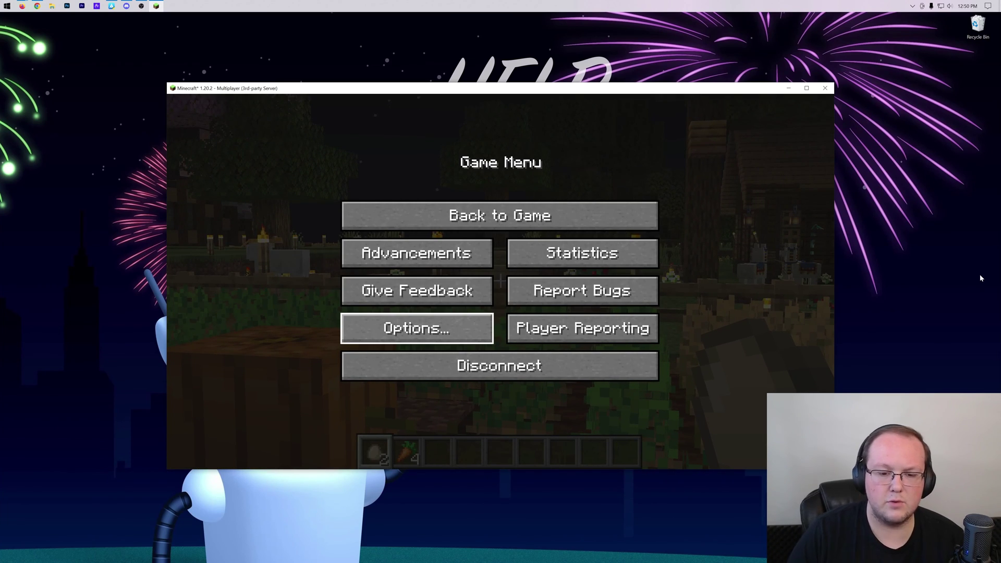
pyautogui.press('Return')
# Set the FOV to Normal and return to the game.
pyautogui.press('Up')
pyautogui.press('Up')
pyautogui.press('Up')
pyautogui.press('Up')
pyautogui.press('Up')
pyautogui.press('Up')
pyautogui.press('Right')
pyautogui.press('Right')
pyautogui.press('Right')
pyautogui.press('Right')
pyautogui.press('Right')
pyautogui.press('Right')
pyautogui.press('Right')
pyautogui.press('Right')
pyautogui.press('Right')
pyautogui.press('Right')
pyautogui.press('Right')
pyautogui.press('Right')
pyautogui.press('Right')
pyautogui.press('Right')
pyautogui.press('Right')
pyautogui.press('Right')
pyautogui.press('Right')
pyautogui.press('Right')
pyautogui.press('Right')
pyautogui.press('Right')
pyautogui.press('Right')
pyautogui.press('Right')
pyautogui.press('Right')
pyautogui.press('Right')
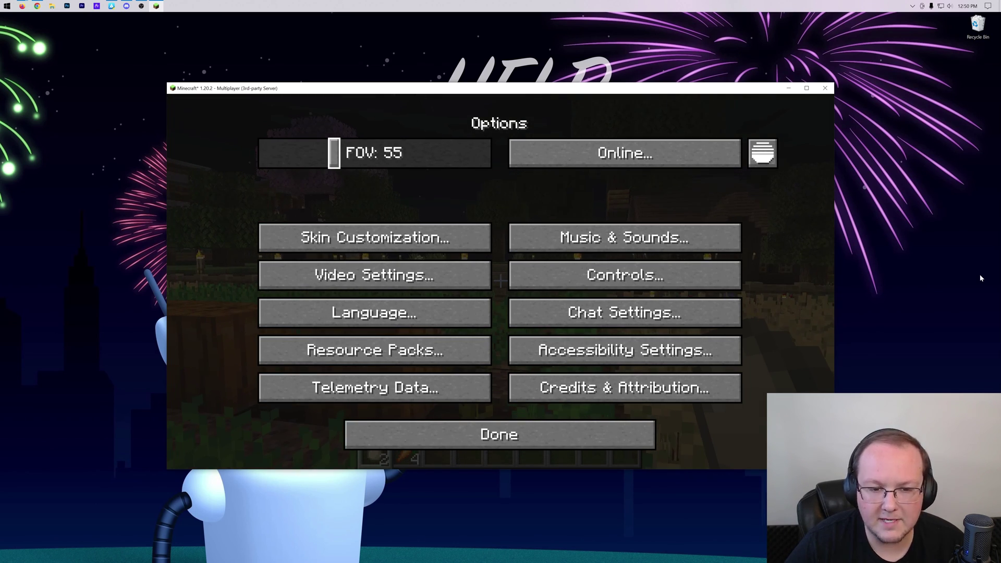
pyautogui.press('Right')
pyautogui.press('Right')
pyautogui.press('Right')
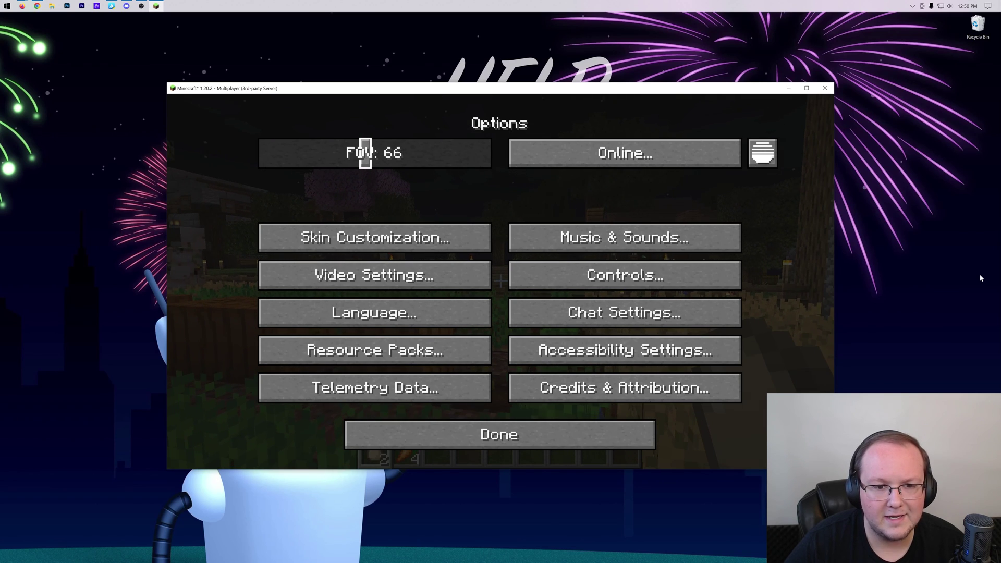
pyautogui.press('Right')
pyautogui.press('Right')
pyautogui.press('Right')
pyautogui.press('Right')
pyautogui.press('Right')
pyautogui.press('Right')
pyautogui.press('Left')
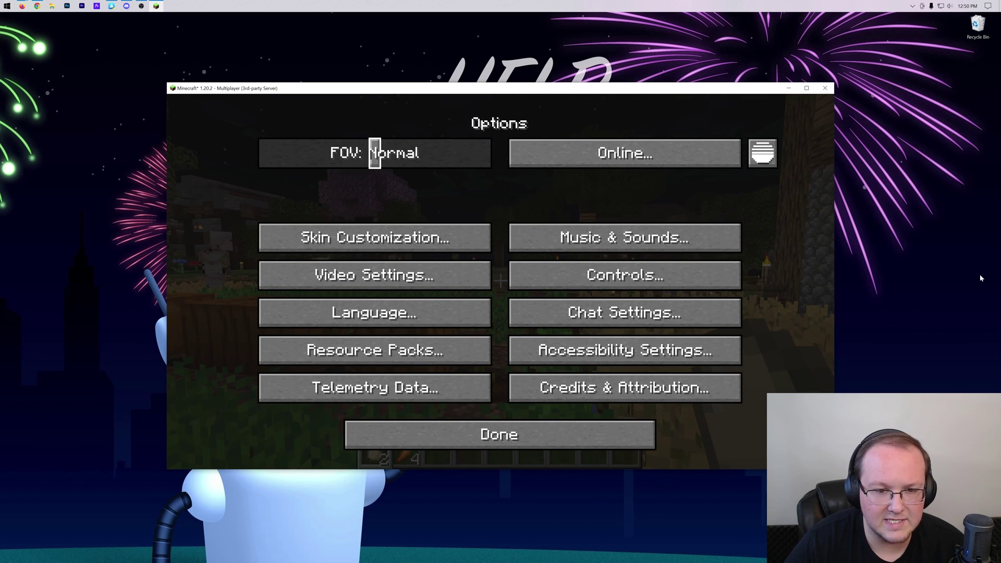
pyautogui.press('Down')
pyautogui.press('Down')
pyautogui.press('Down')
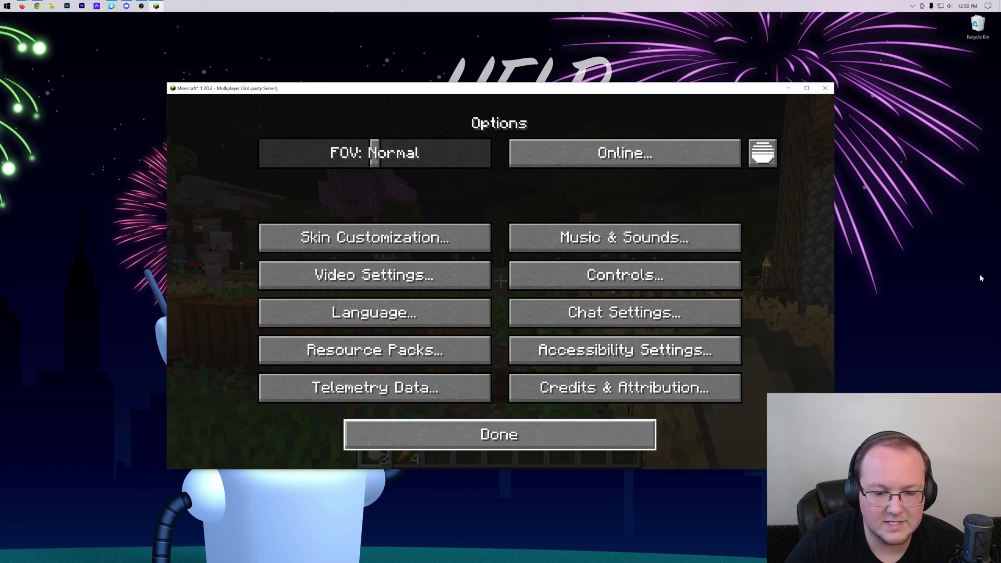
pyautogui.press('Escape')
pyautogui.press('Escape')
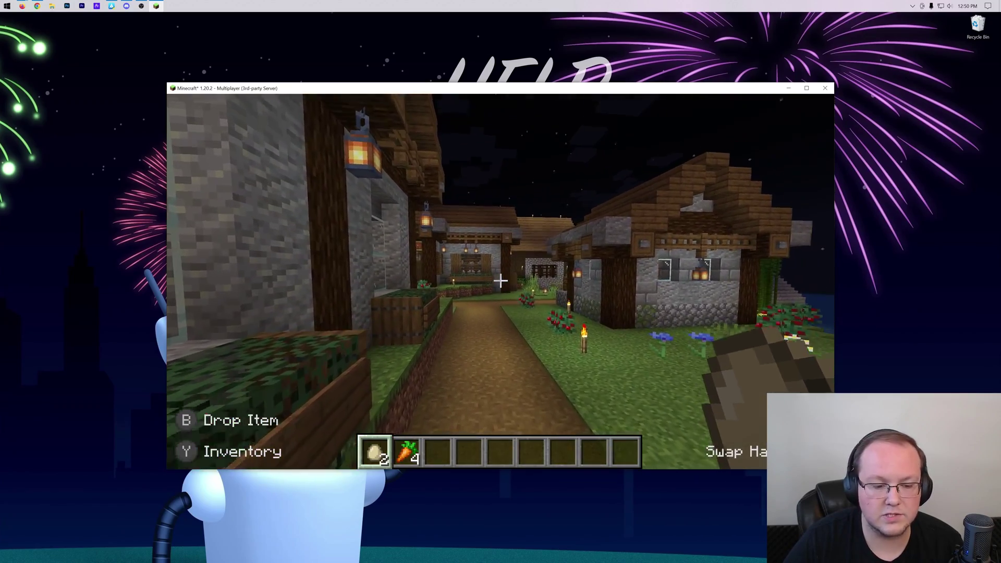
# Check the Building Blocks inventory, close it and walk along the dirt path past the fenced farm.
pyautogui.press('e')
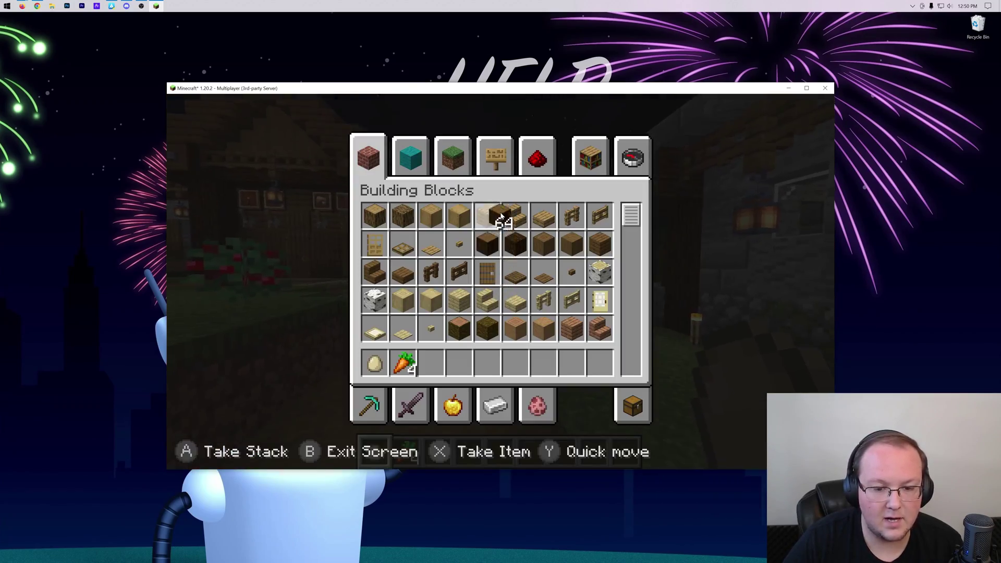
pyautogui.press('e')
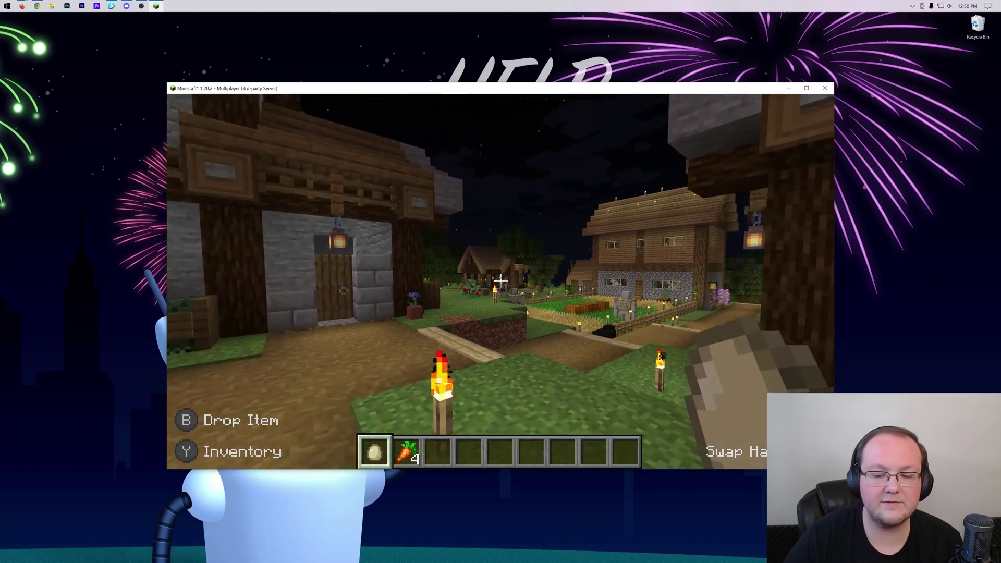
pyautogui.press('Tab')
pyautogui.press('Tab')
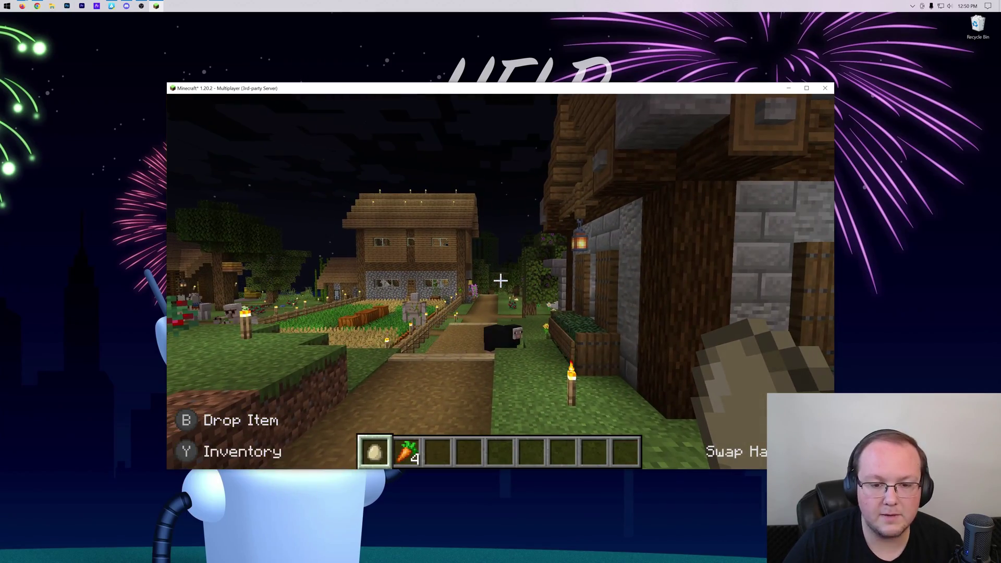
pyautogui.press('w')
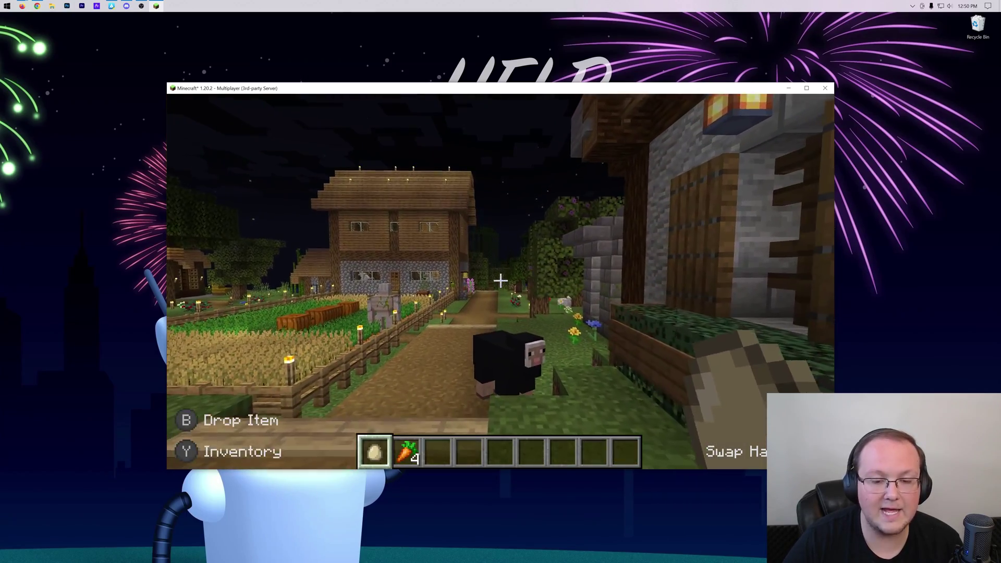
pyautogui.press('w')
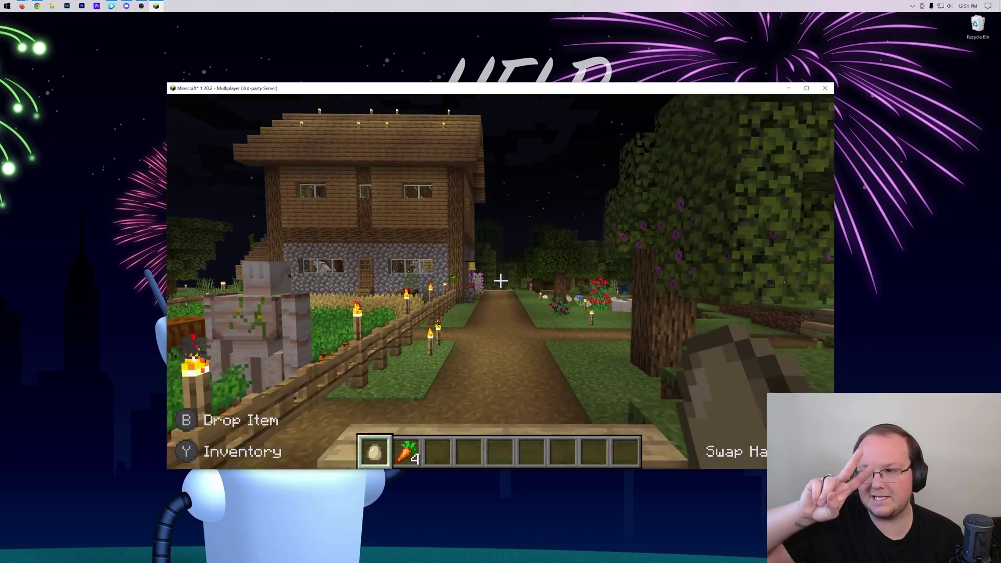